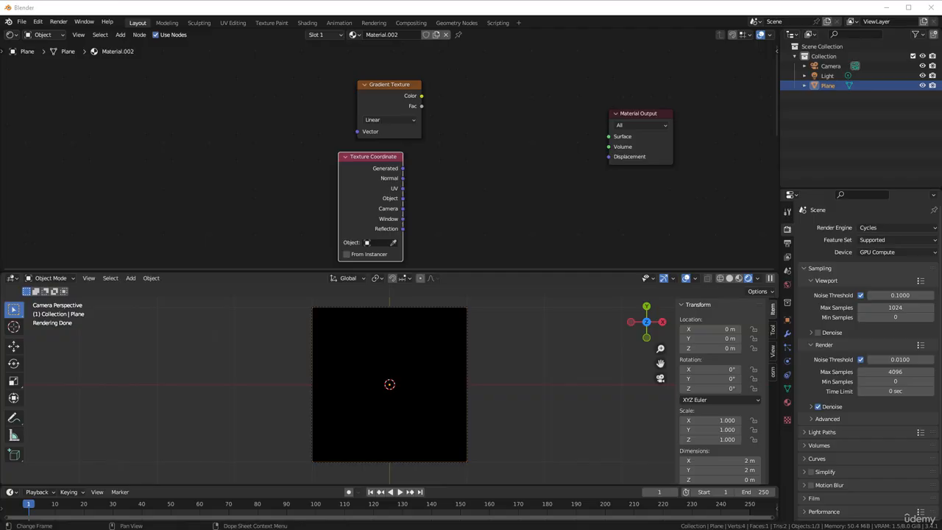
Connect the Gradient Texture's Fac output to the Material Output's Surface input
drag(386, 108, 626, 135)
scroll(471, 125, up, 1)
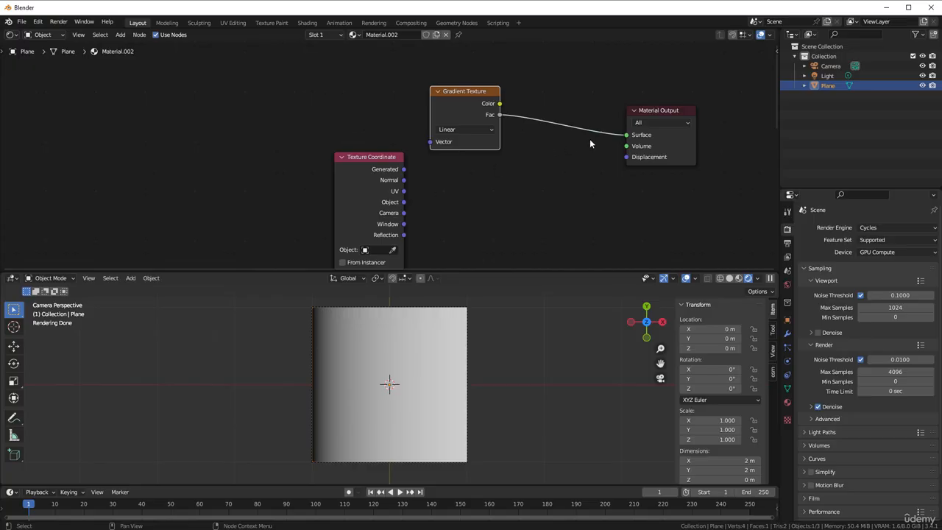
drag(622, 135, 626, 135)
Add a Separate XYZ node fed by the UV texture coordinates and connect its X output to the material's Surface
key(shift+a)
mouse_move(459, 196)
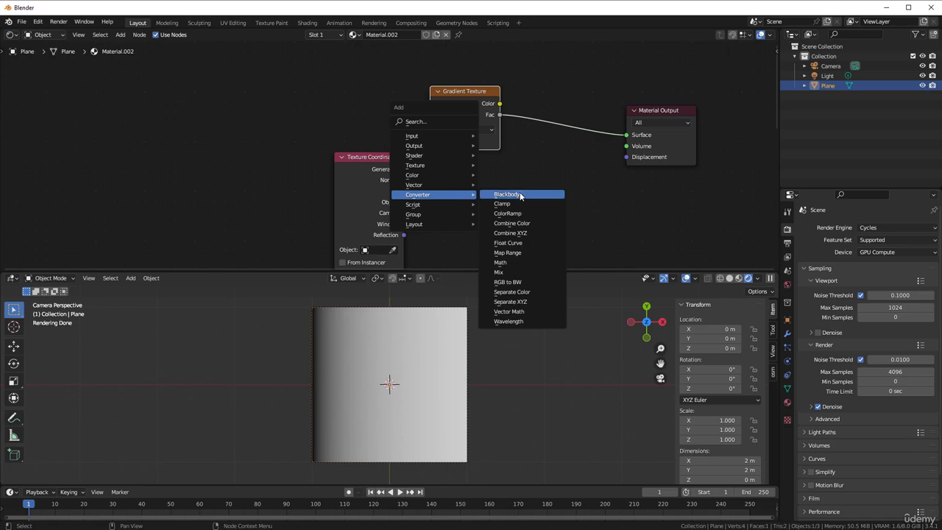
click(511, 300)
click(427, 161)
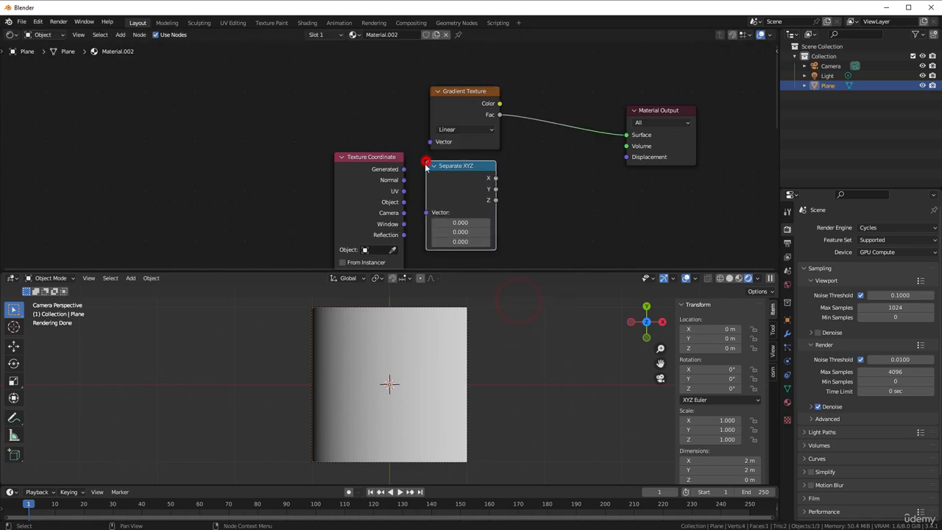
drag(404, 191, 425, 212)
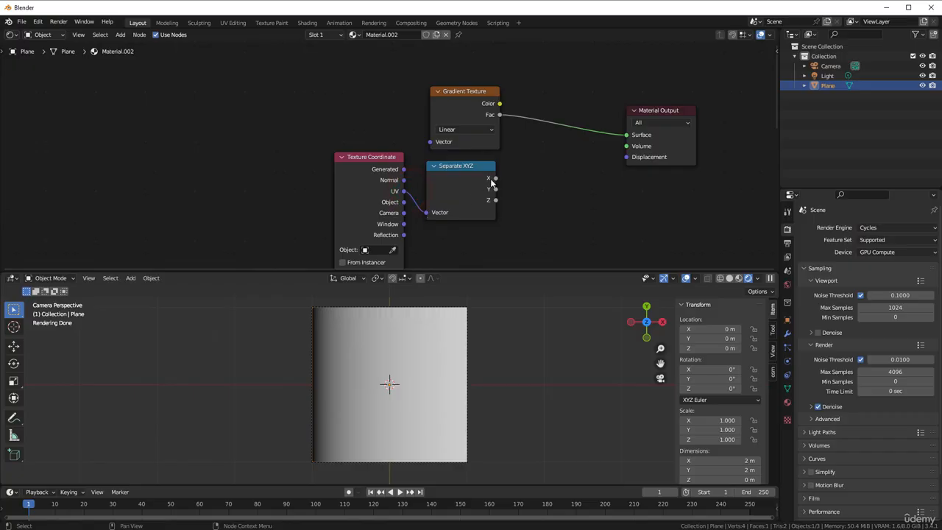
drag(495, 179, 634, 137)
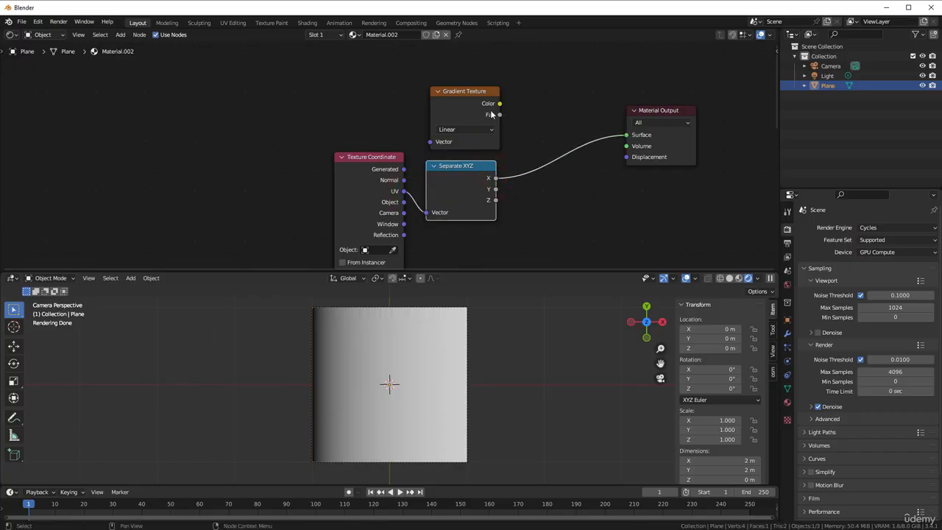
Try the Gradient Texture's Fac and Color outputs on the Surface input, leaving Fac connected and the Linear type selected
drag(499, 115, 627, 134)
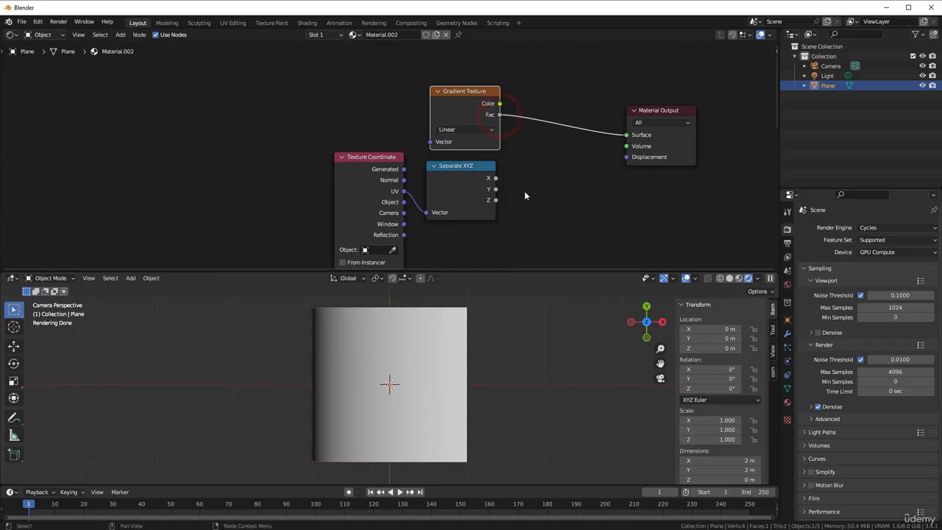
drag(499, 104, 627, 134)
drag(500, 115, 626, 135)
click(494, 130)
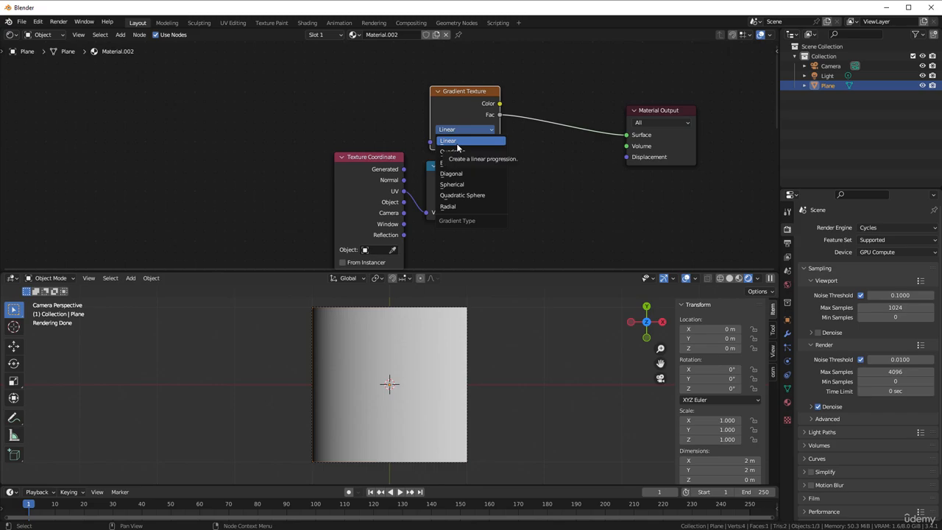
click(447, 108)
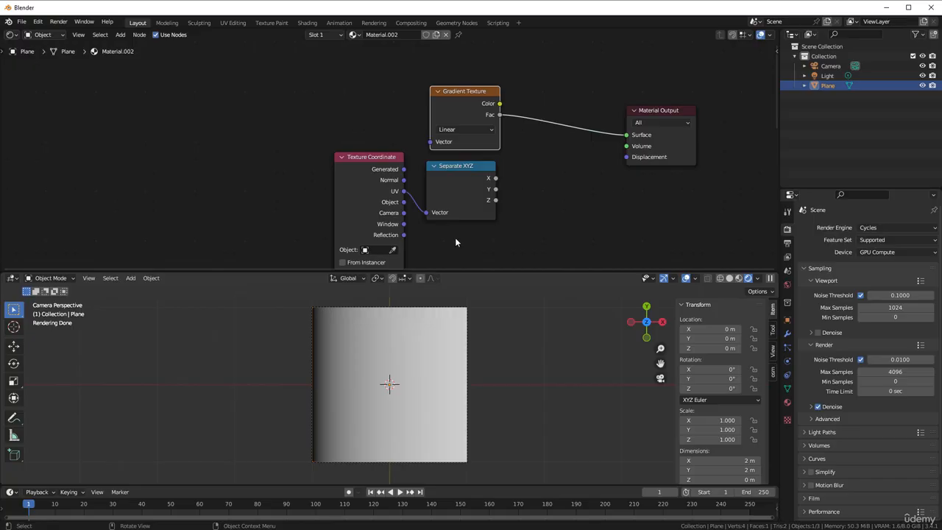
Set the Gradient Texture's type to Quadratic and feed its Vector input from the UV texture coordinates
click(491, 129)
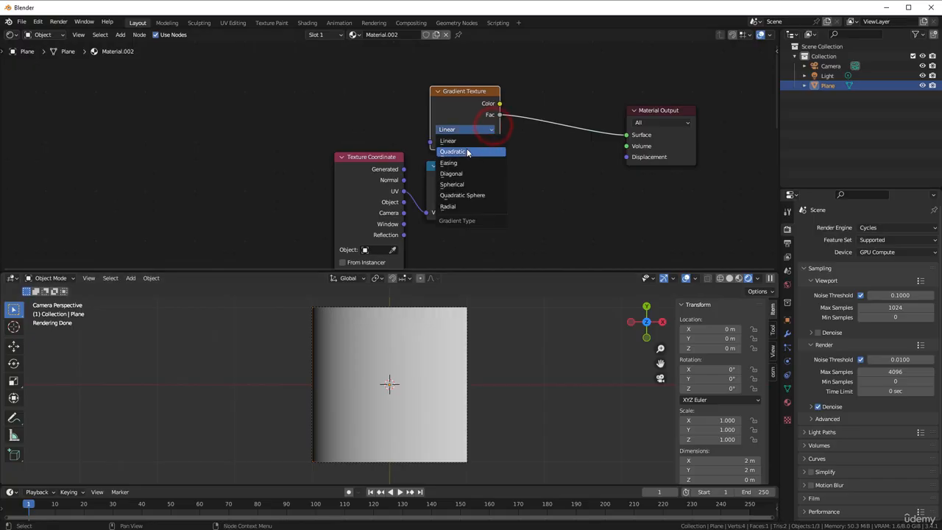
click(470, 152)
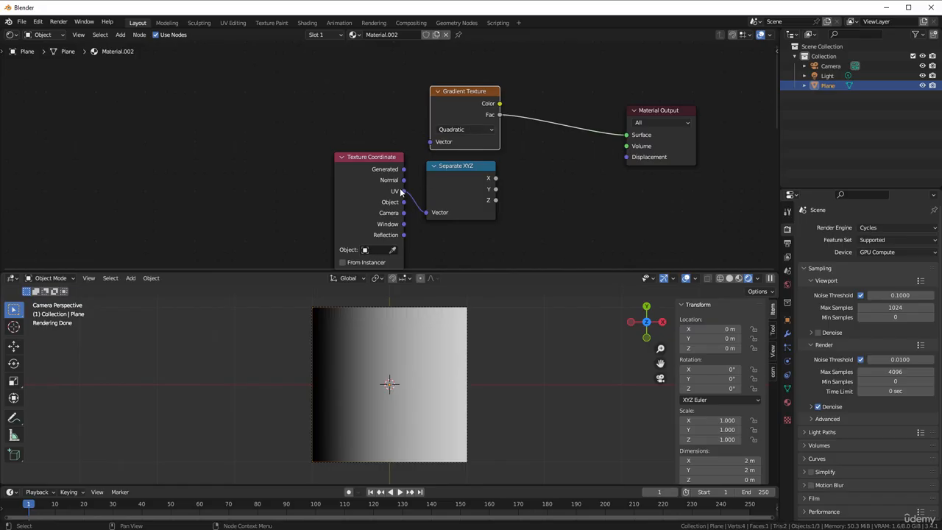
drag(402, 191, 430, 141)
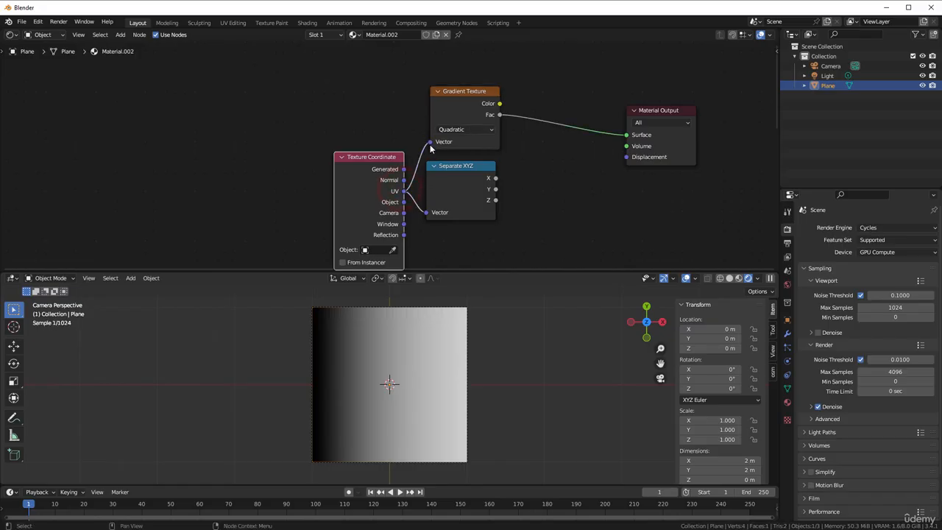
click(450, 104)
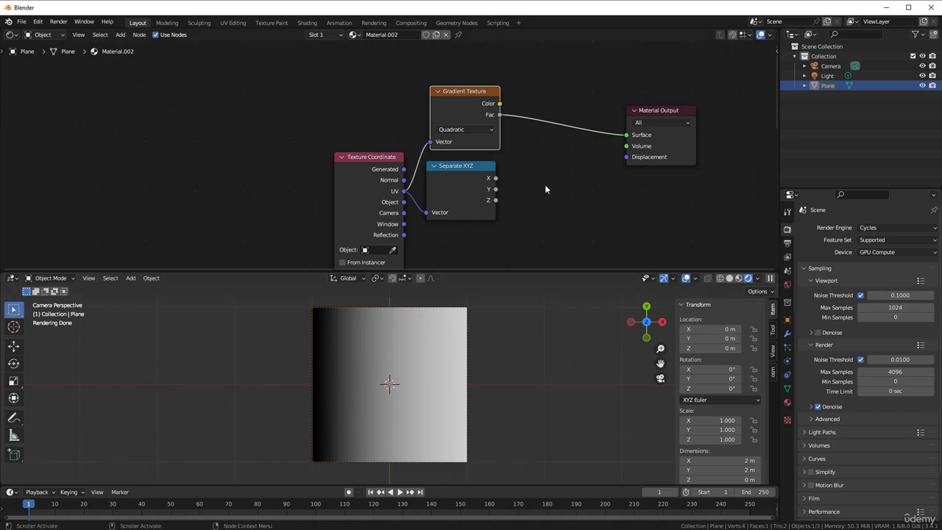
Add a Math node beside Separate XYZ and set its operation to Power
key(shift+a)
mouse_move(544, 185)
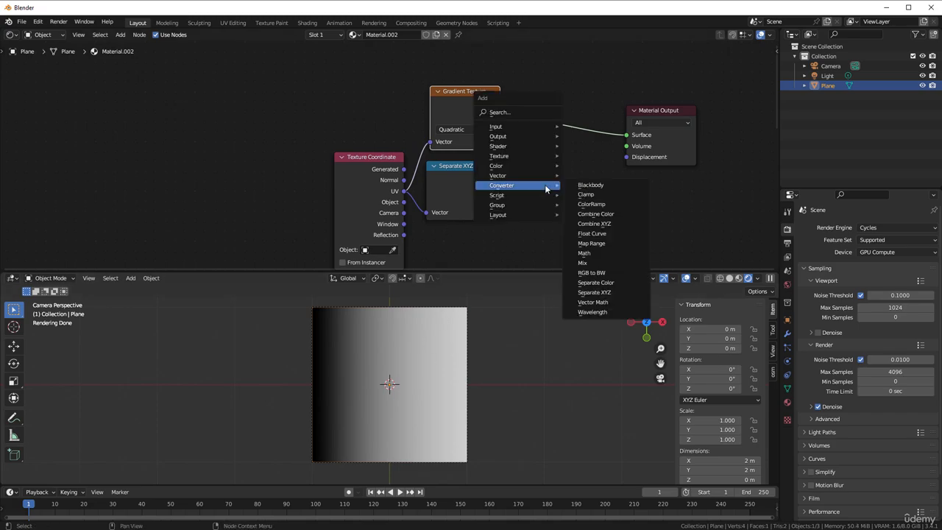
click(600, 252)
click(512, 151)
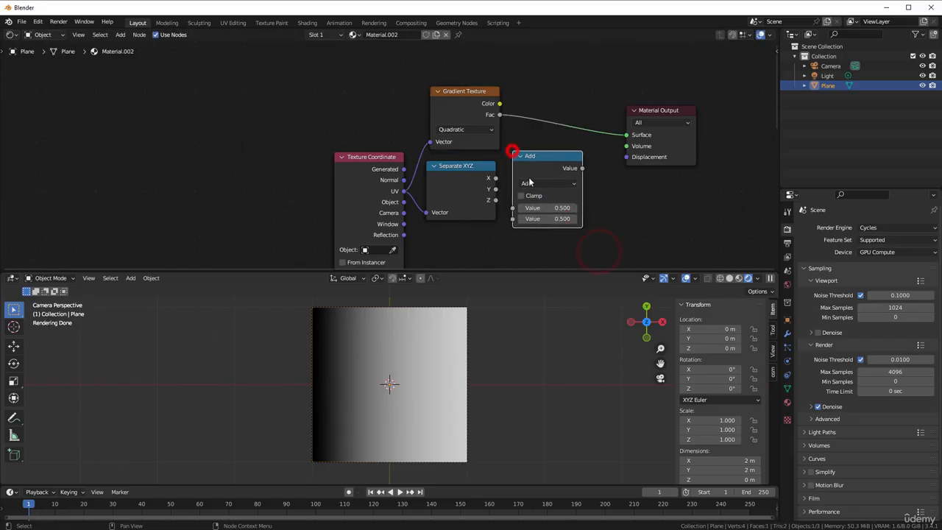
click(530, 183)
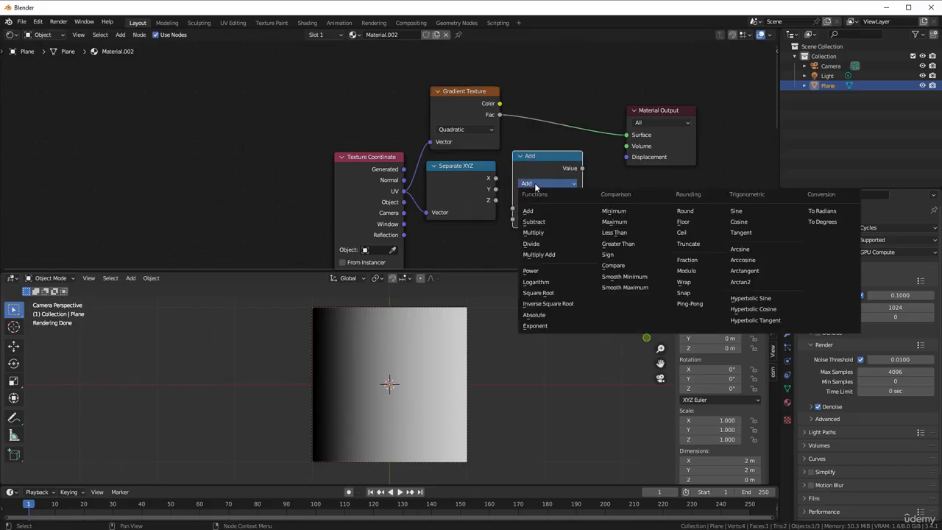
click(543, 269)
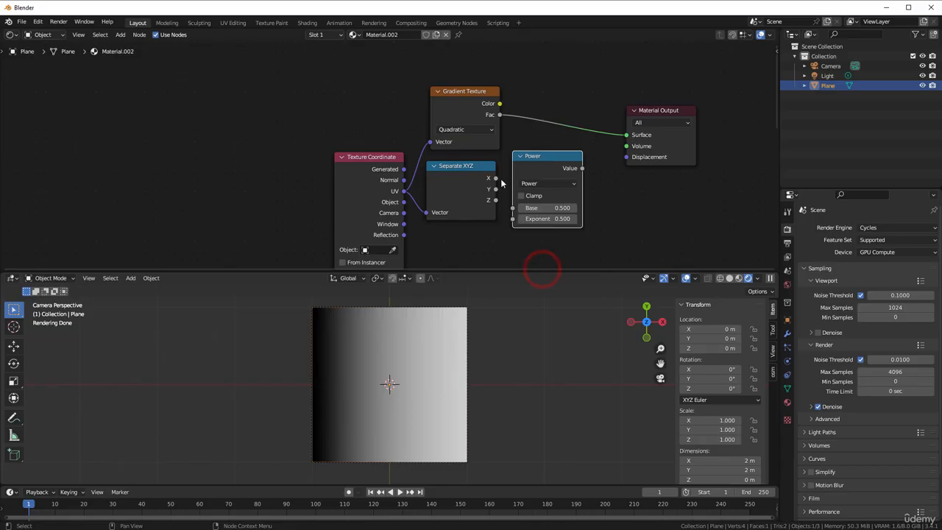
Feed the separated X into the Power node's Base, set the Exponent to 2, and connect its Value to Surface
drag(495, 178, 513, 207)
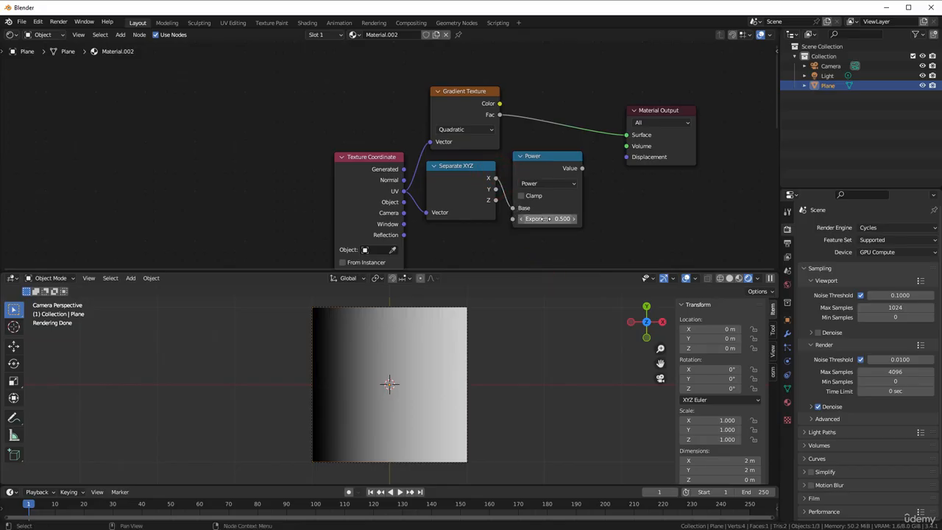
click(547, 219)
text(2)
click(608, 219)
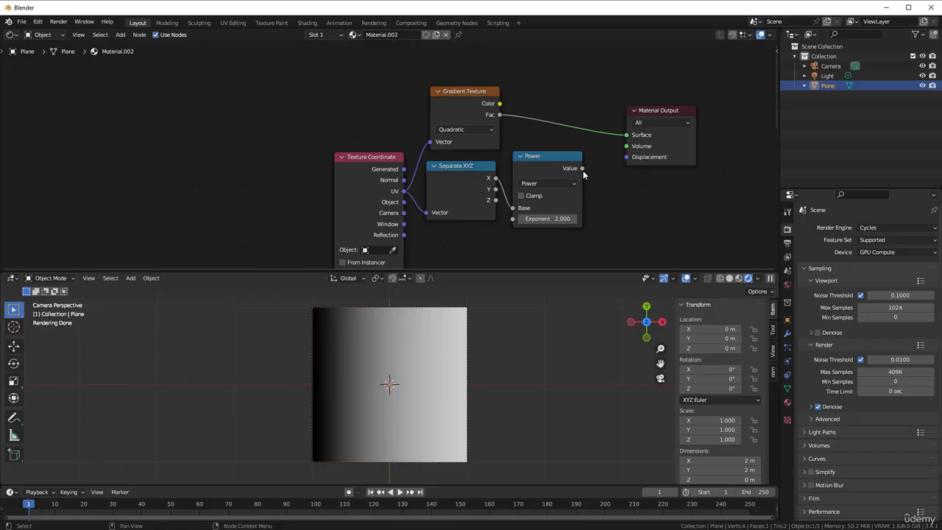
drag(582, 168, 626, 135)
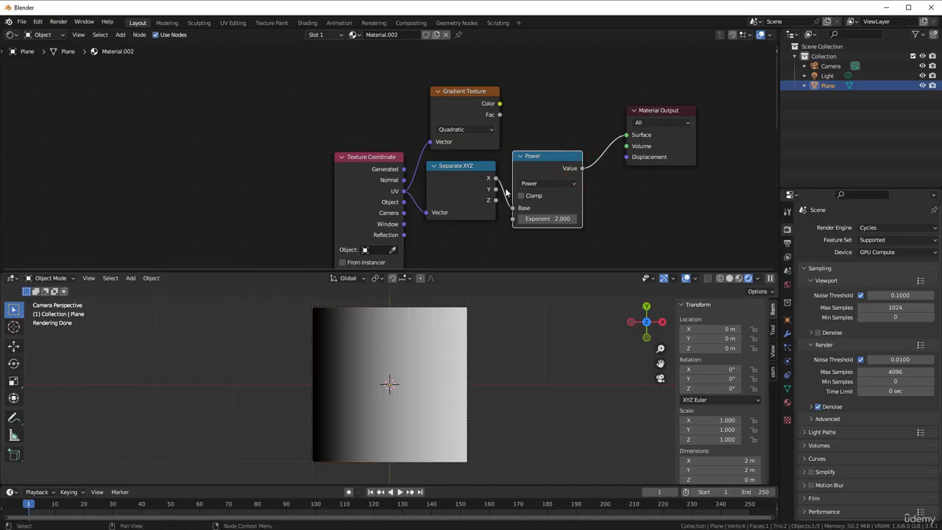
Move the Gradient Texture node higher, set its type to Easing, and connect its Fac output to Surface
click(484, 130)
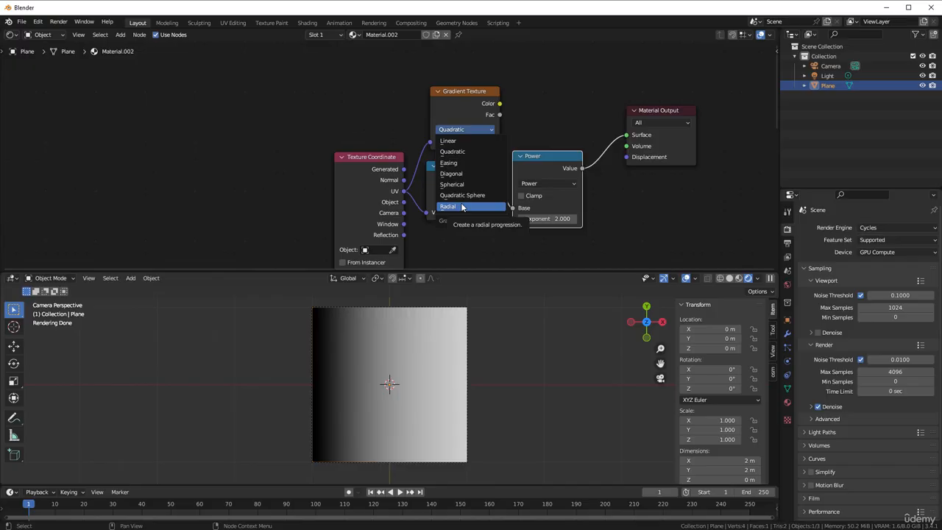
drag(466, 105, 469, 85)
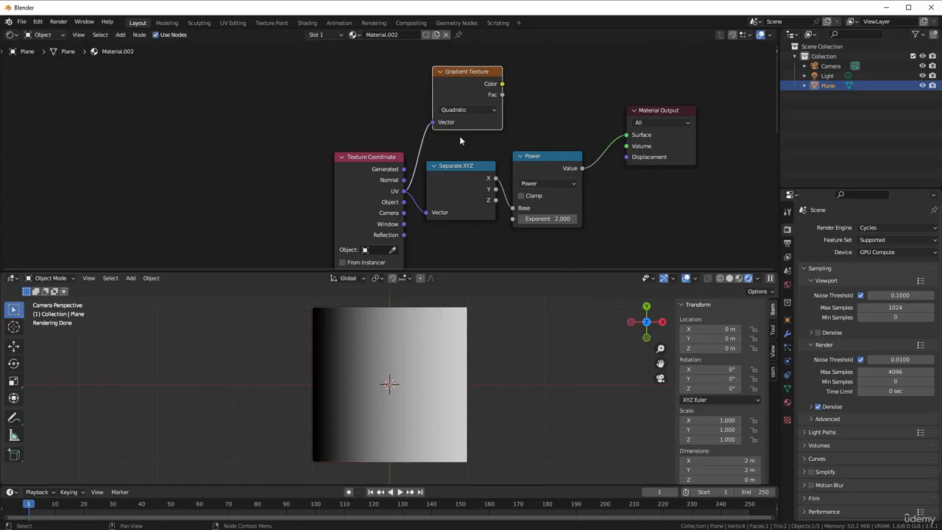
click(455, 110)
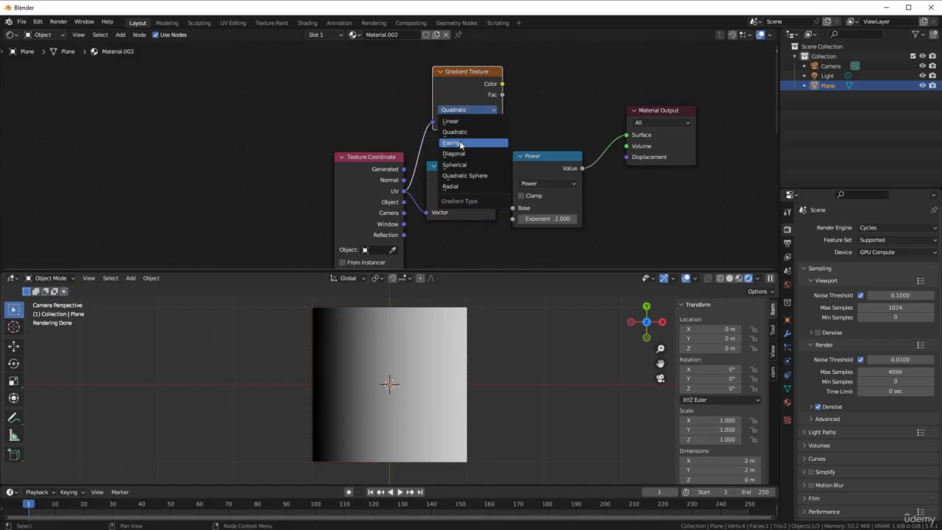
click(461, 143)
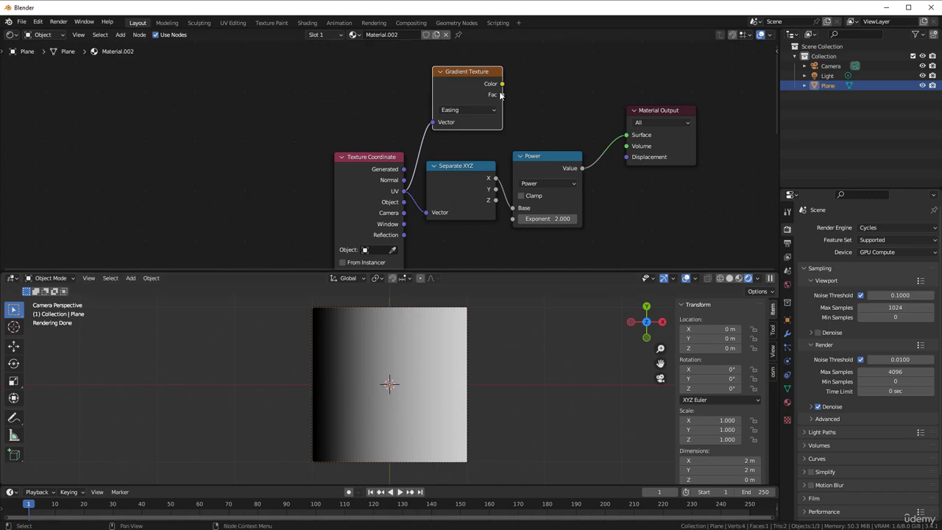
drag(504, 94, 628, 136)
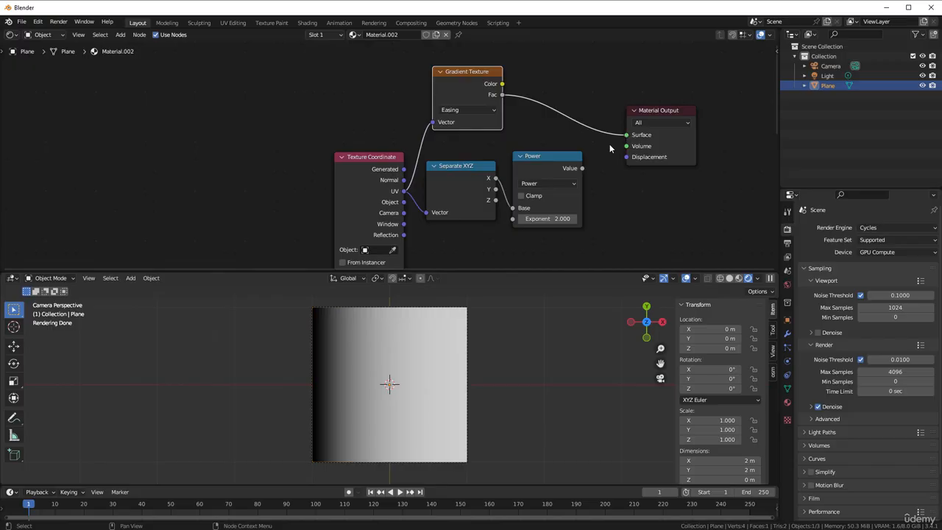
Spread the layout by moving Texture Coordinate away from the other nodes, and bring the prepared math node group up beneath them
scroll(339, 197, down, 2)
drag(372, 196, 257, 166)
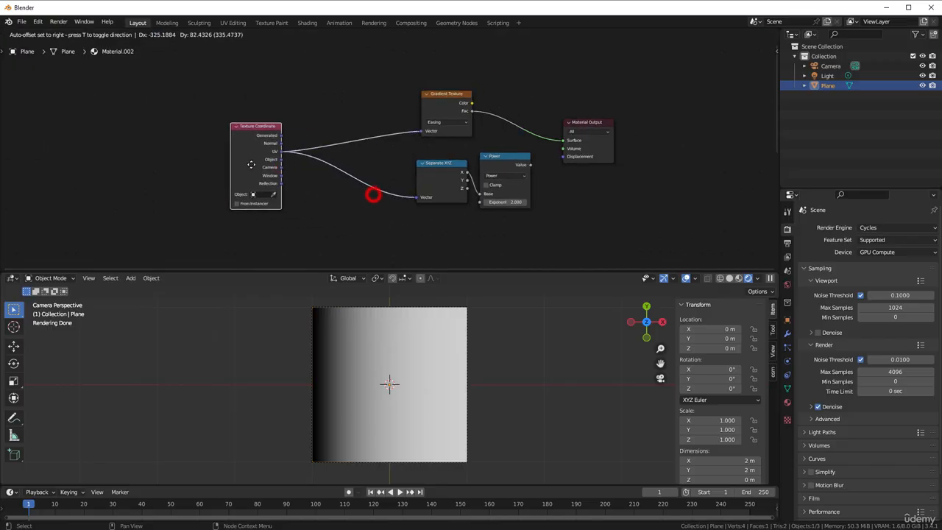
scroll(321, 207, down, 3)
middle_drag(316, 212, 300, 176)
drag(294, 162, 471, 236)
drag(421, 195, 438, 141)
scroll(324, 140, up, 5)
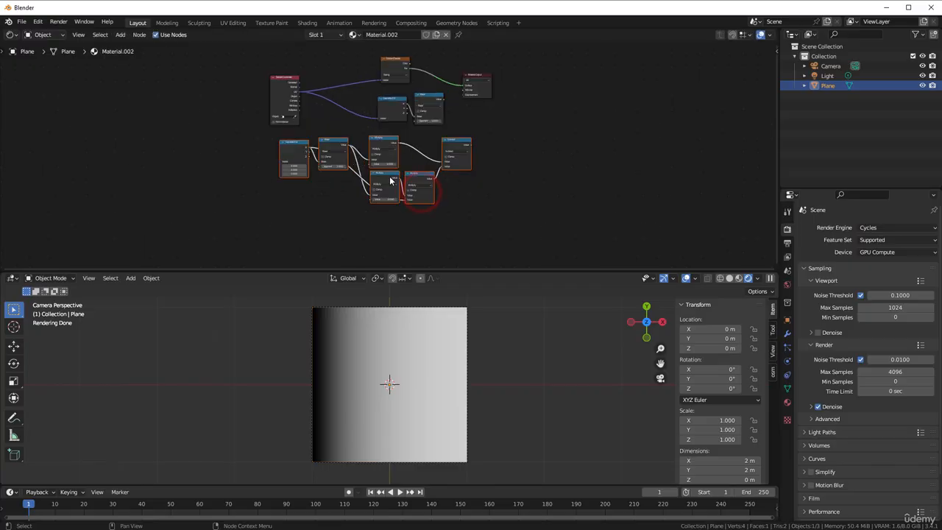
Connect the UV coordinates to the prepared group's Separate XYZ node and its Subtract output to the material's Surface
middle_drag(325, 140, 453, 210)
drag(339, 123, 336, 238)
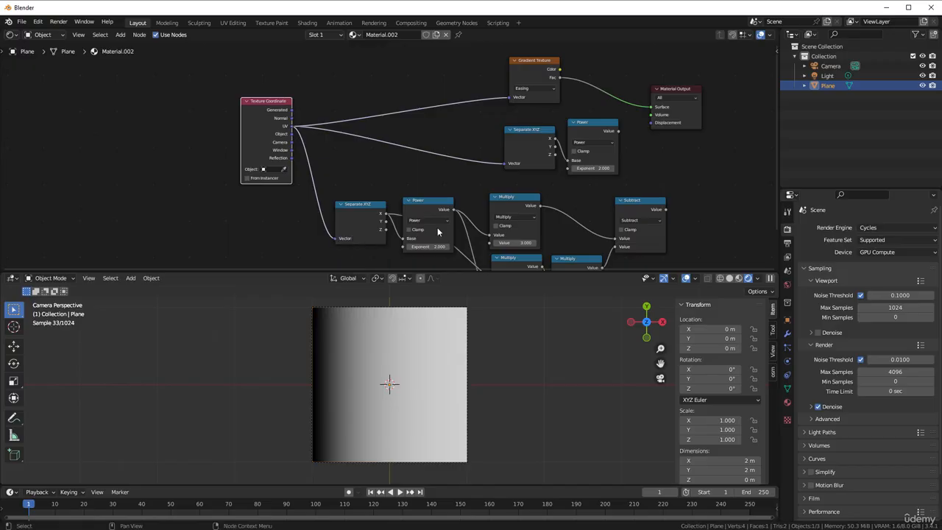
drag(666, 210, 651, 108)
Delete the old Separate XYZ and Power pair and move the prepared math node group up into its place
drag(496, 124, 613, 170)
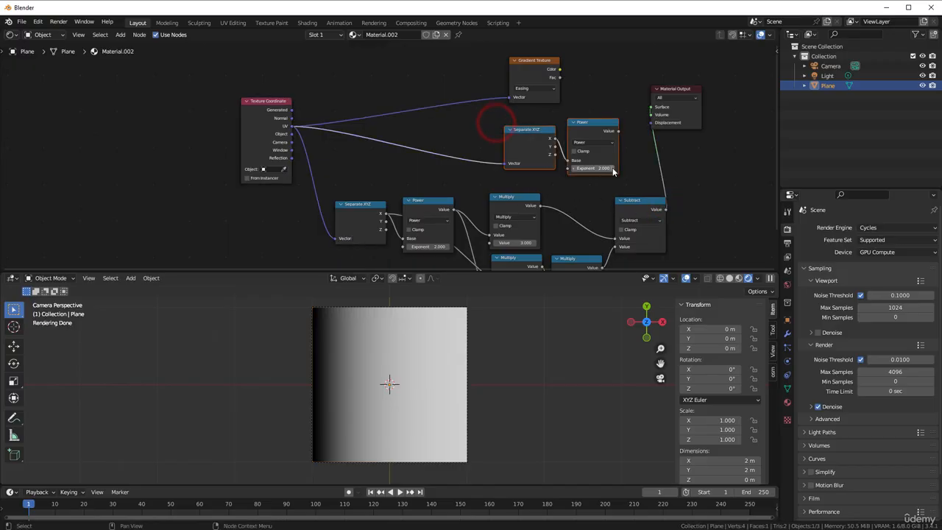
key(x)
drag(334, 155, 583, 145)
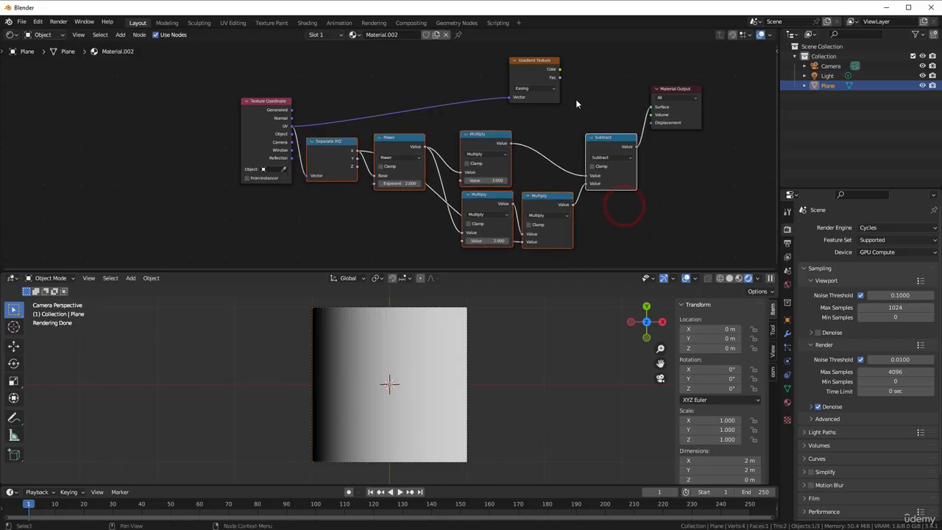
Compare the Easing gradient's Color with the Subtract result by connecting each in turn to the Surface input
scroll(574, 98, up, 2)
middle_drag(573, 98, 366, 135)
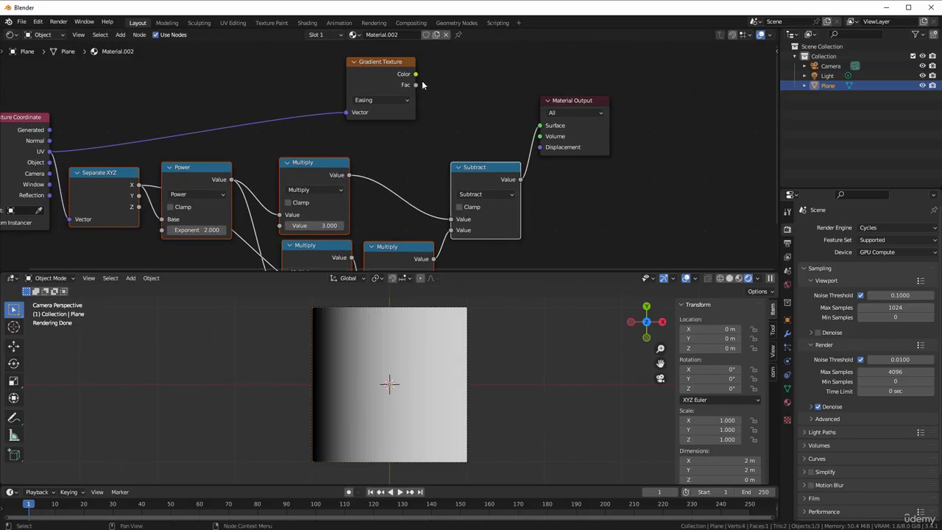
drag(416, 73, 544, 127)
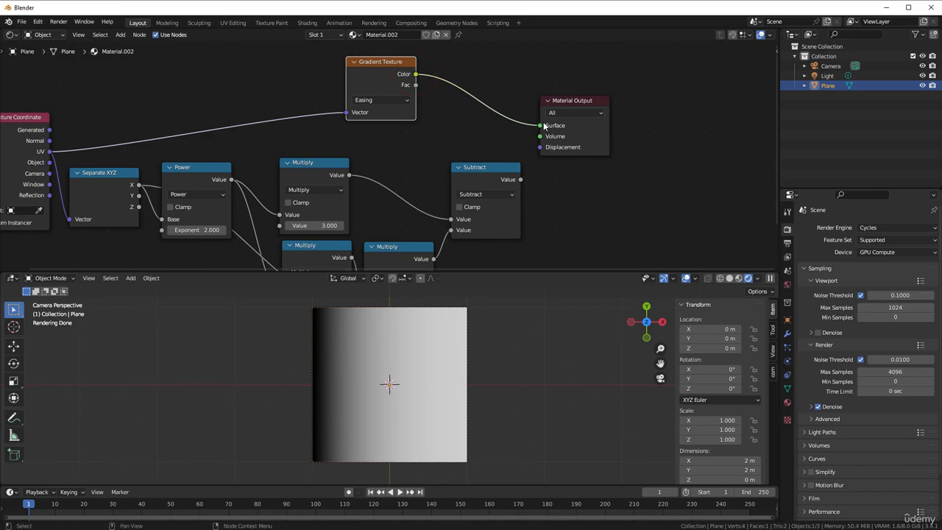
drag(521, 179, 543, 126)
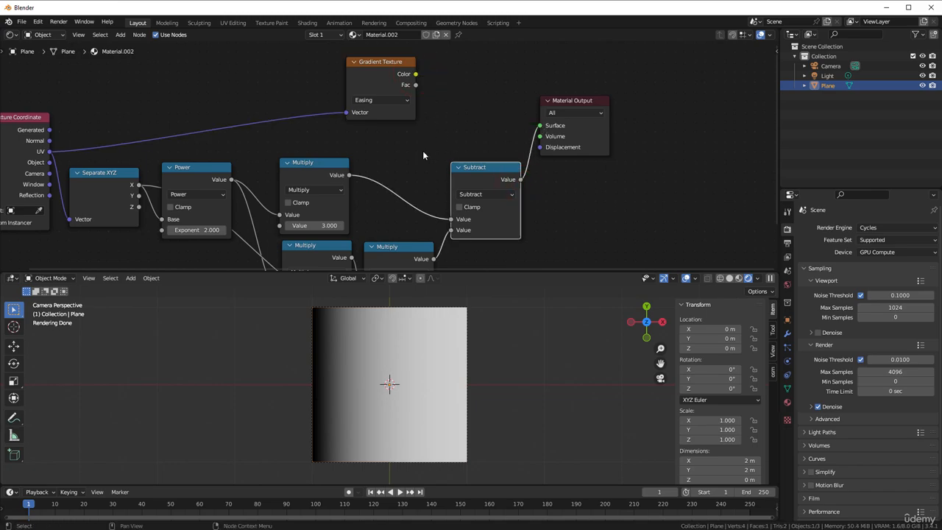
Move the multiply-by-3 and multiply-by-2 nodes slightly upward in the easing math group
middle_drag(423, 155, 468, 88)
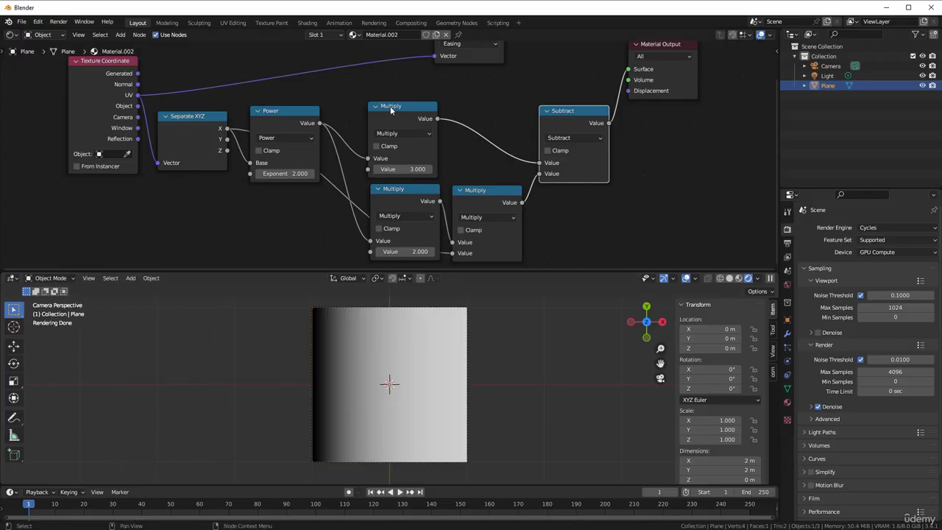
drag(391, 108, 393, 99)
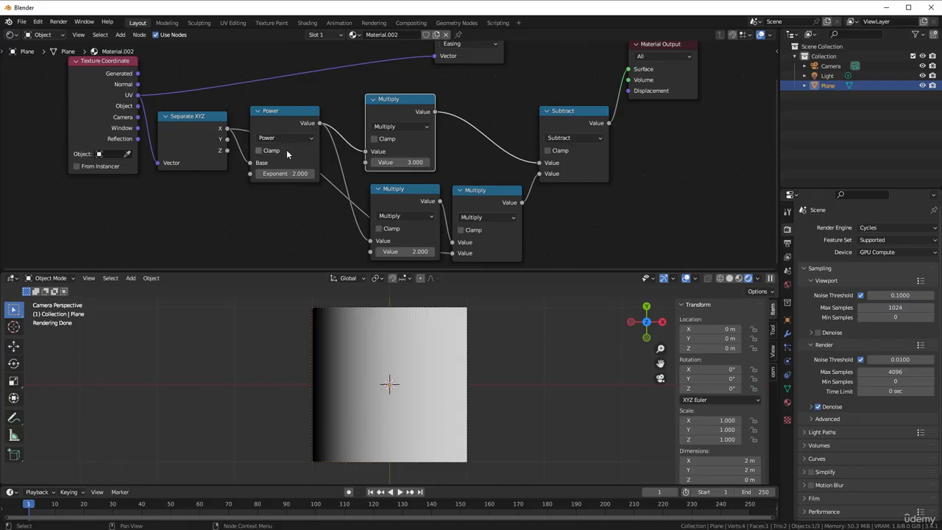
drag(394, 190, 393, 185)
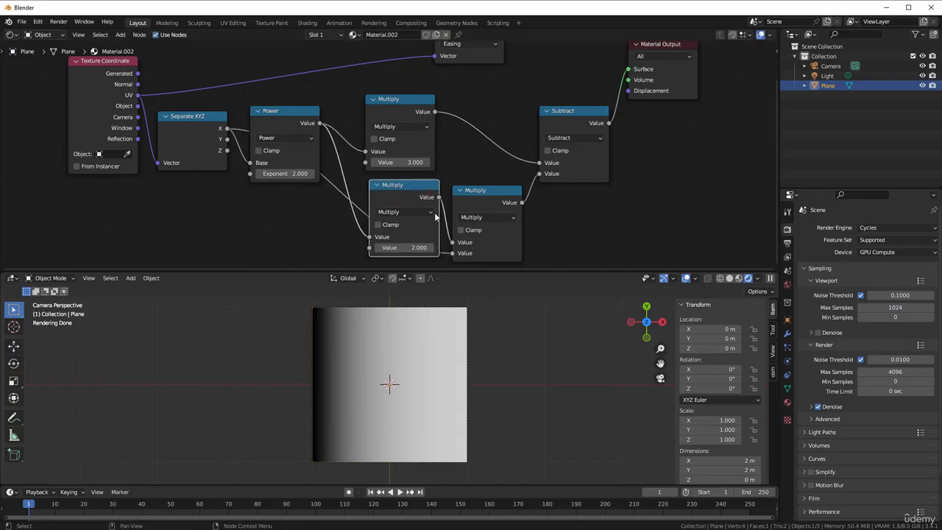
Nudge the Power node slightly toward the Multiply nodes and make the multiply-by-3 node the active one
scroll(479, 195, down, 1)
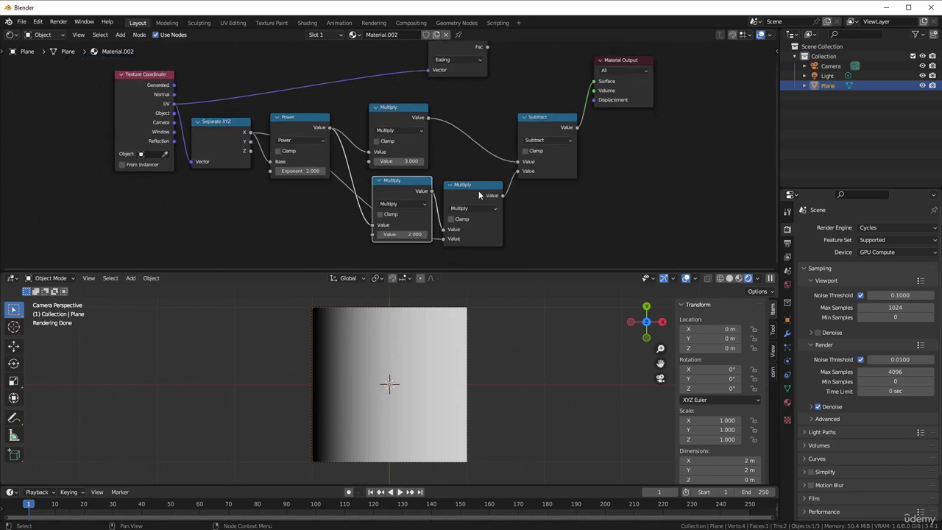
middle_drag(477, 120, 471, 151)
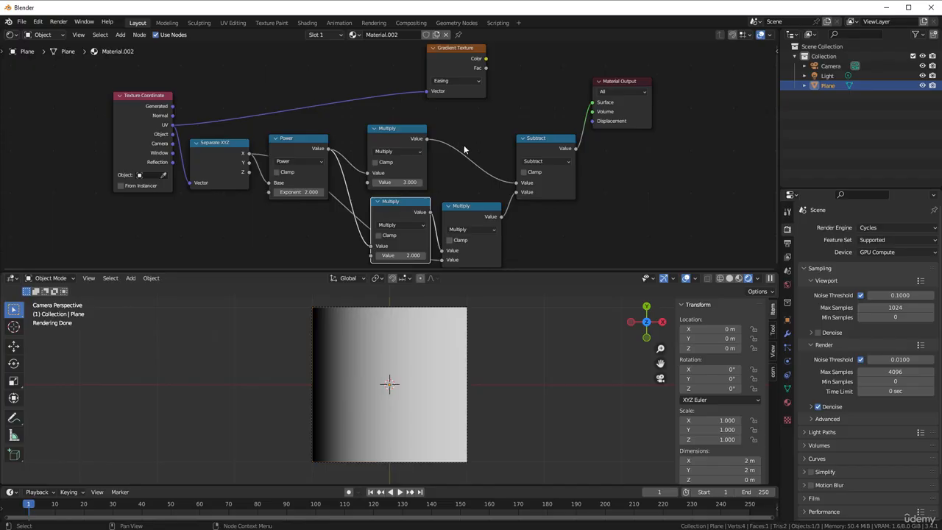
scroll(464, 145, up, 3)
middle_drag(473, 114, 474, 107)
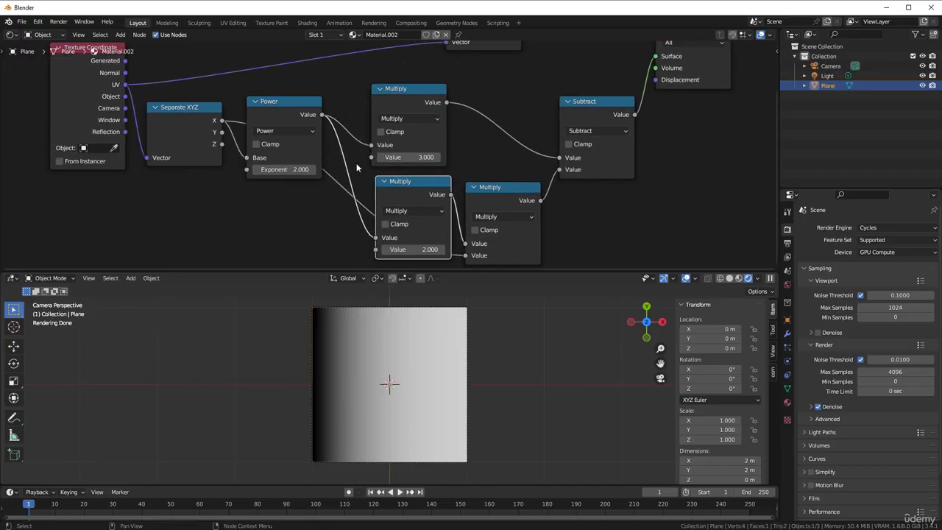
drag(284, 110, 291, 109)
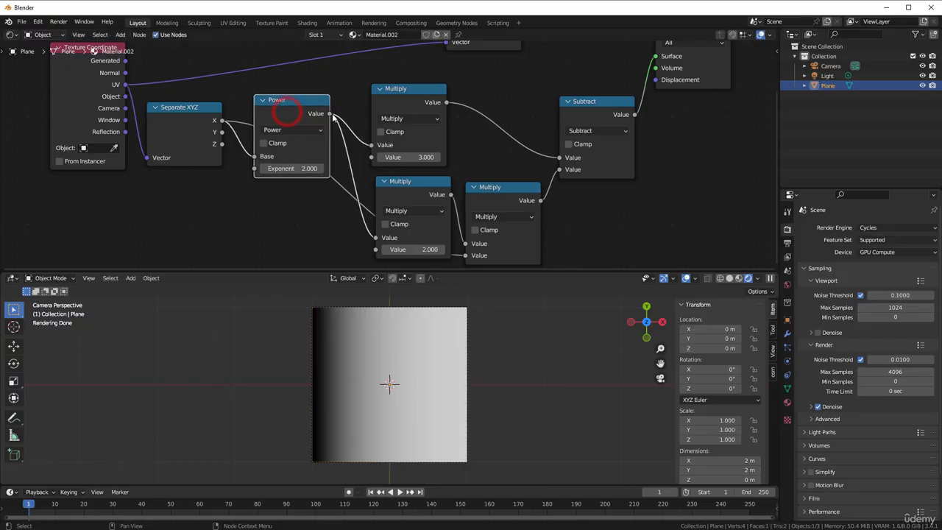
drag(401, 97, 401, 96)
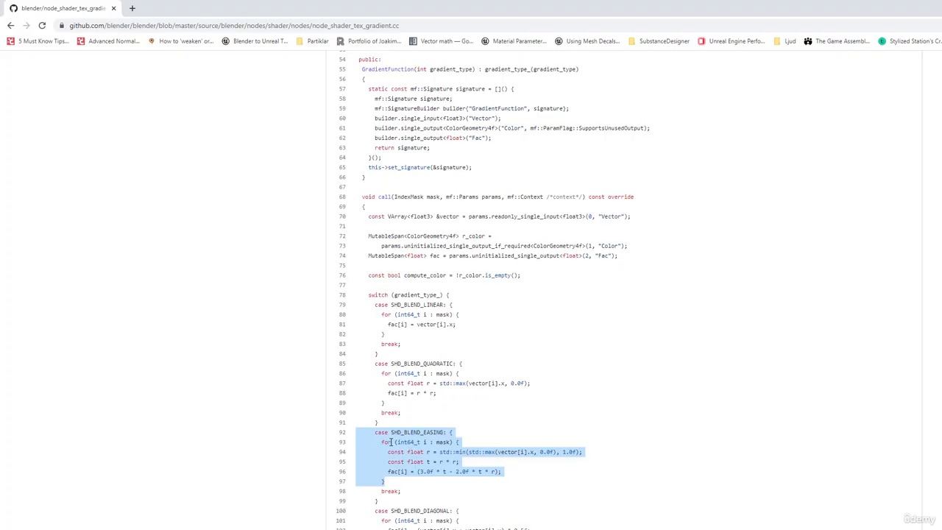
Switch to the browser and examine the SHD_BLEND_EASING formula in Blender's gradient node source code, plus the Diagonal and Radial cases following it
drag(395, 442, 410, 433)
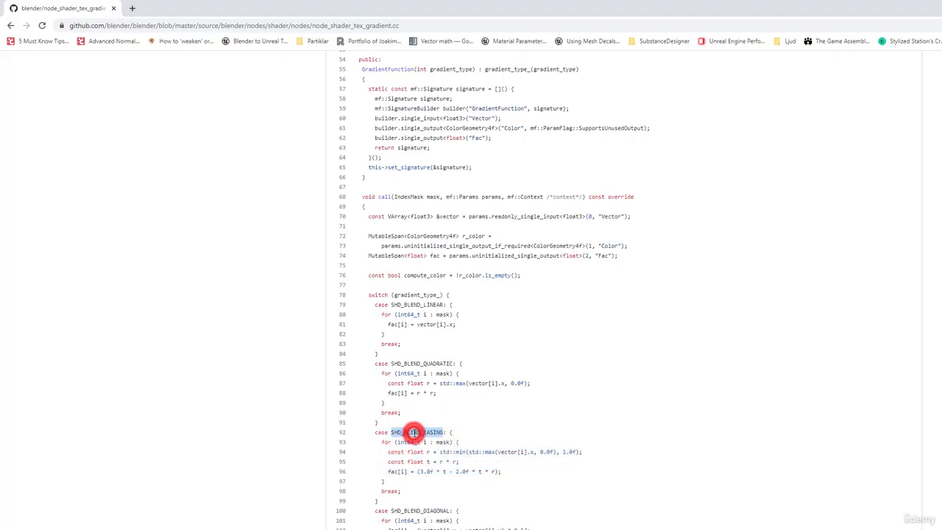
double_click(410, 433)
click(411, 450)
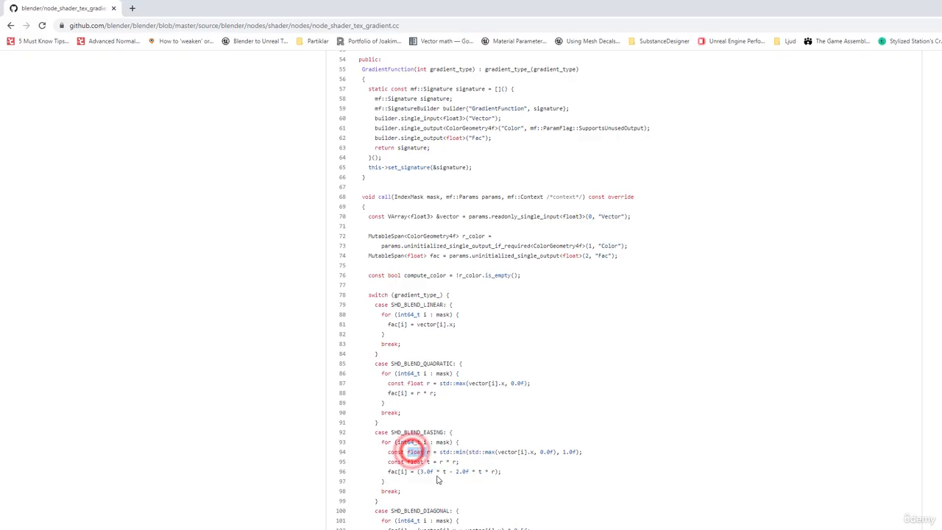
click(436, 474)
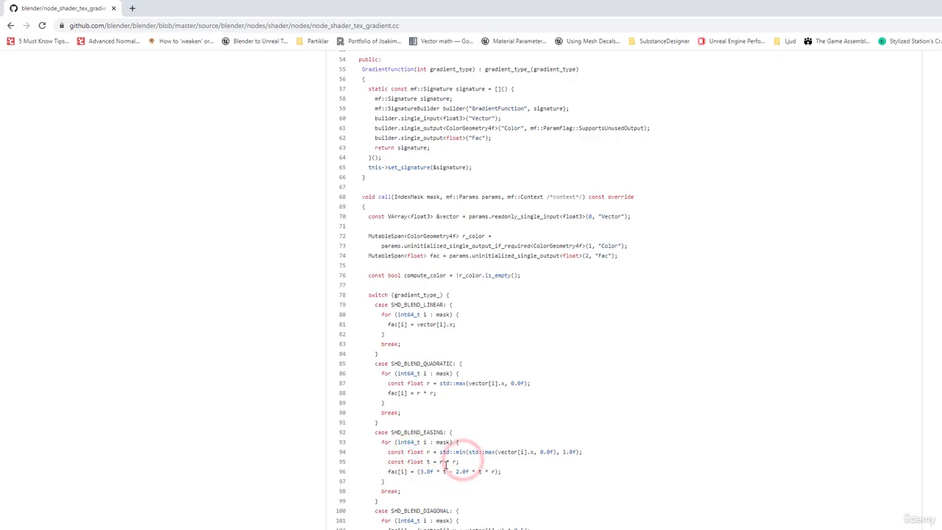
drag(440, 462, 457, 462)
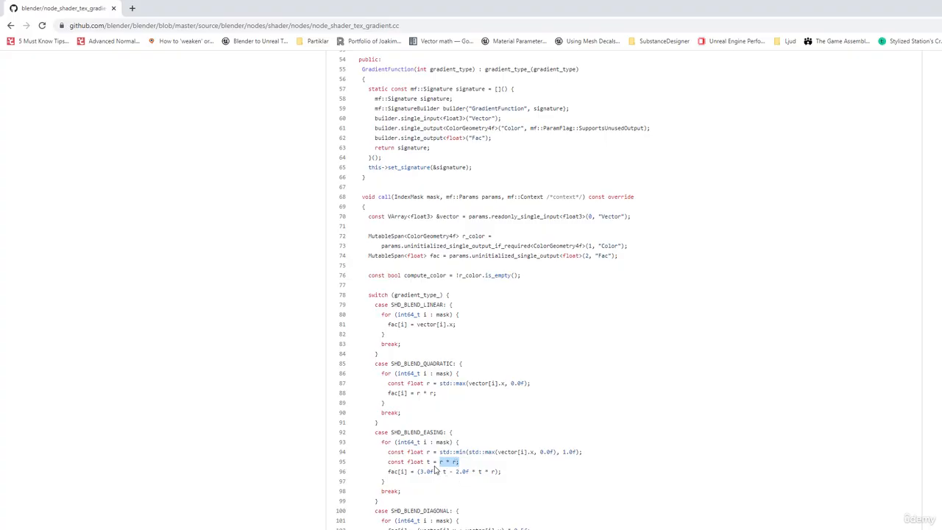
click(427, 463)
drag(444, 472, 420, 472)
click(444, 452)
scroll(415, 442, down, 2)
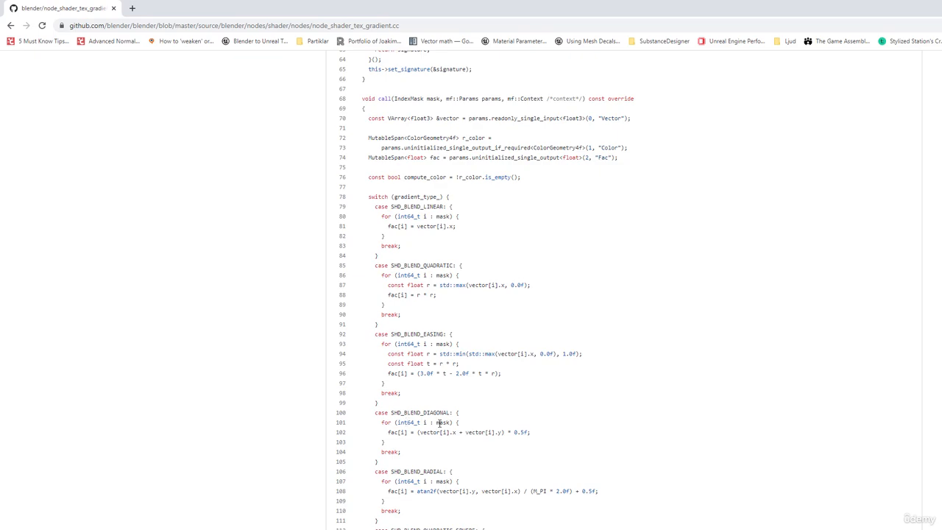
scroll(433, 417, down, 2)
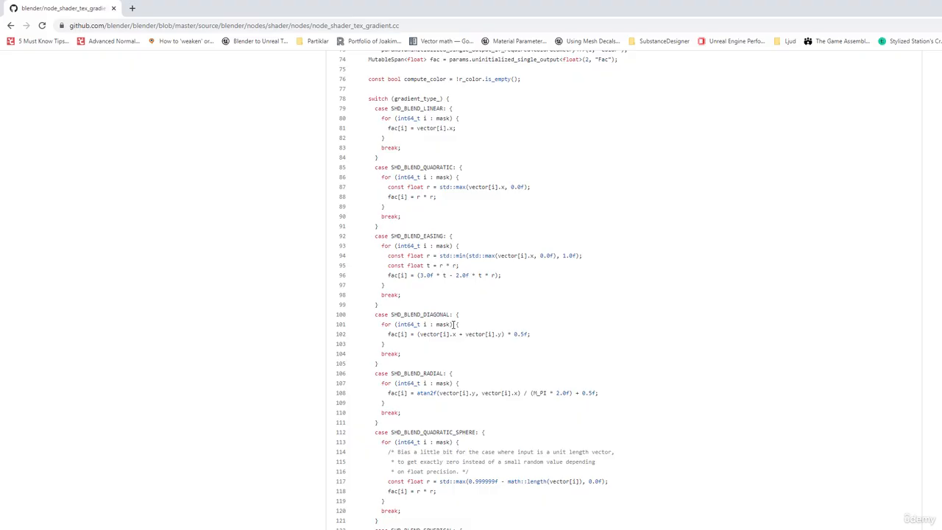
scroll(454, 324, up, 3)
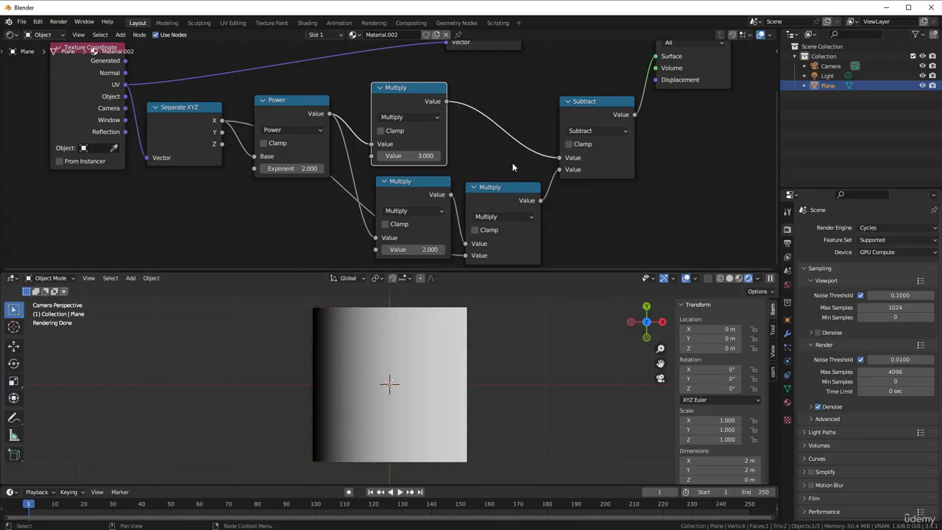
Switch back to Blender and delete the Separate XYZ node together with all the Power, Multiply and Subtract nodes
scroll(492, 87, down, 3)
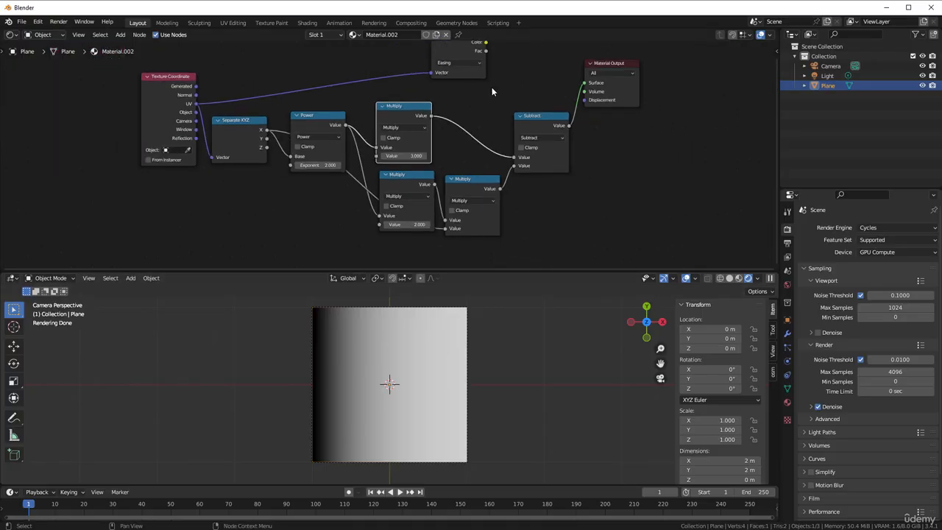
scroll(492, 87, up, 3)
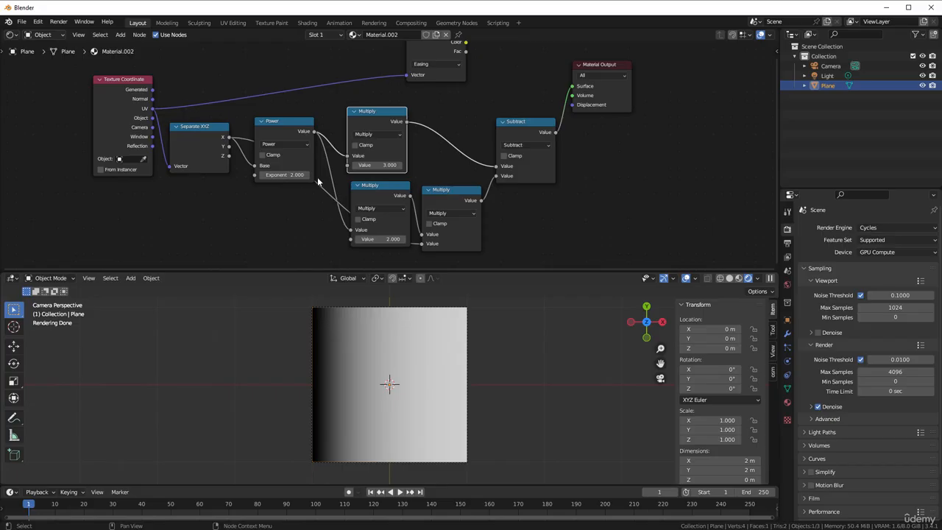
scroll(318, 181, down, 1)
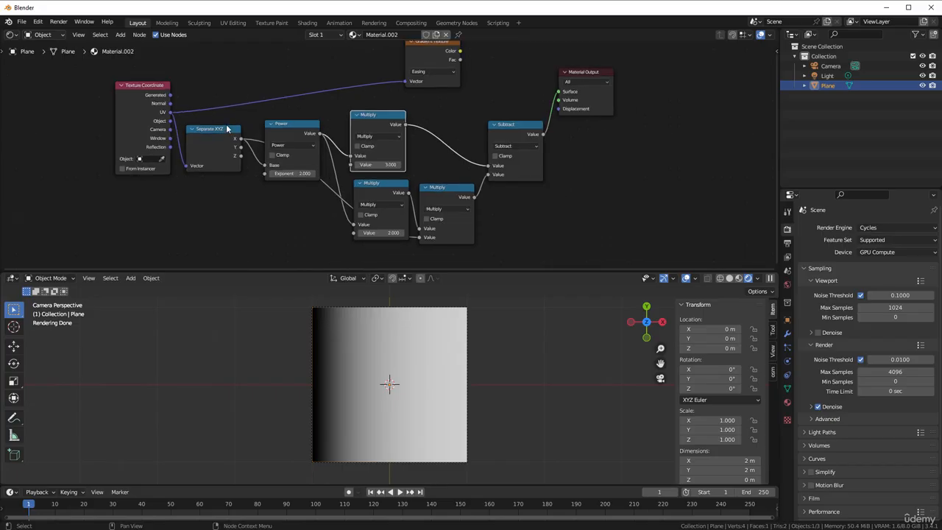
drag(234, 122, 532, 246)
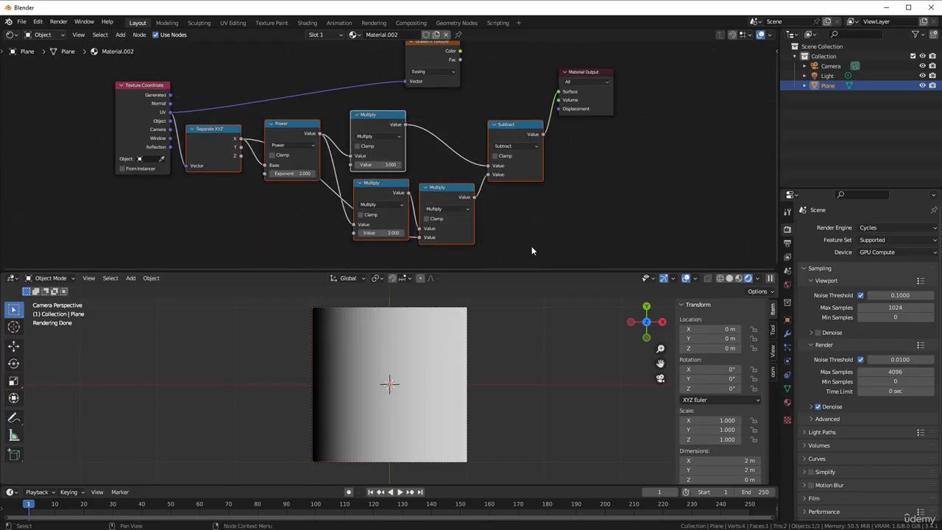
key(x)
Set the Gradient Texture's type to Diagonal and connect its Color output to the Material Output's Surface
drag(440, 54, 416, 97)
scroll(456, 104, up, 5)
click(416, 95)
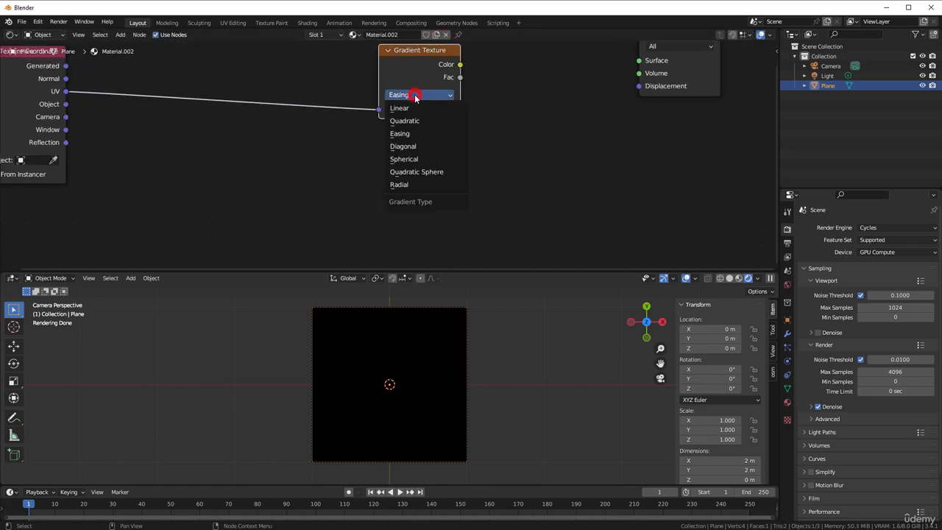
click(416, 146)
drag(460, 65, 554, 59)
scroll(639, 43, down, 1)
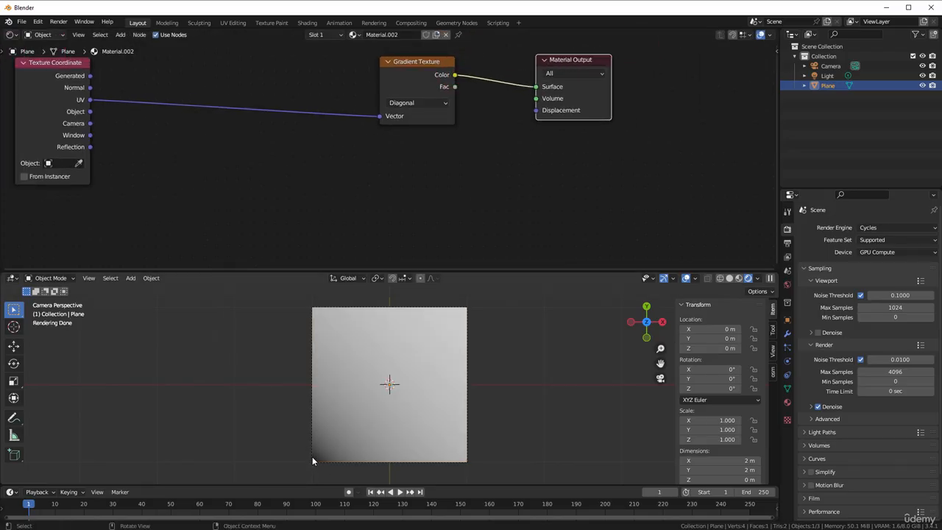
Connect the Object coordinates to the Gradient Texture's Vector and insert a Vector Math node on that link
drag(54, 102, 104, 114)
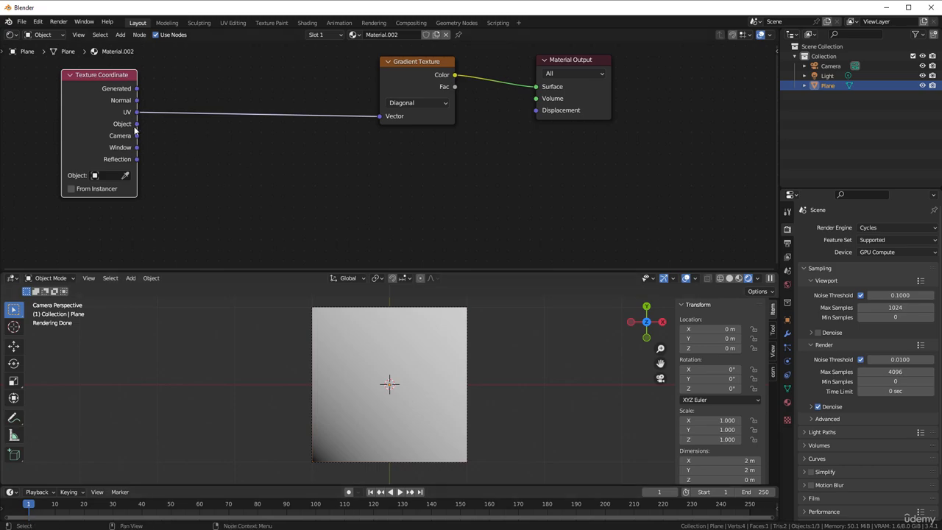
drag(137, 124, 379, 116)
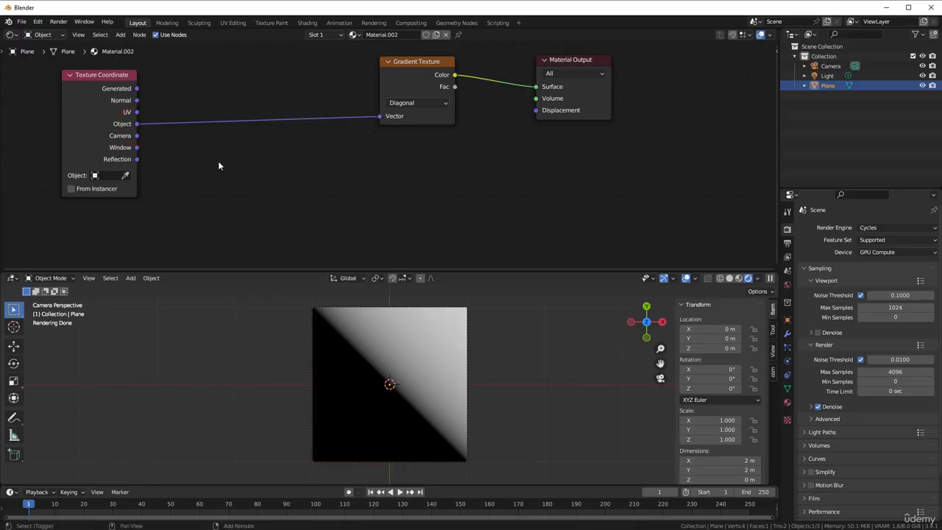
key(shift+a)
mouse_move(219, 163)
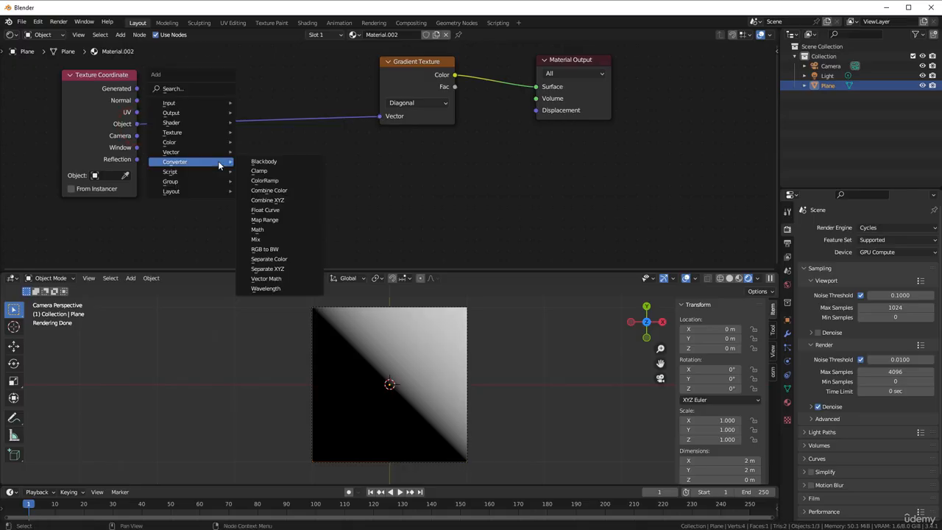
click(285, 277)
click(175, 66)
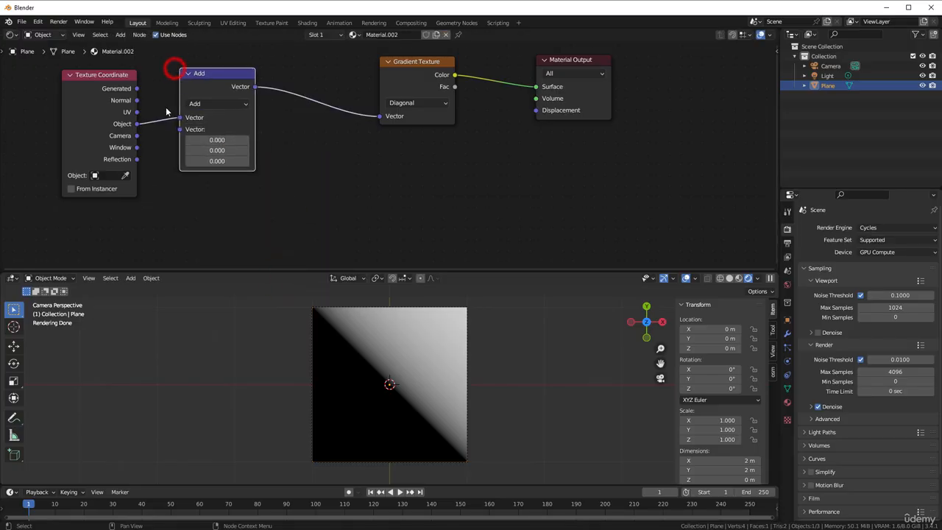
Feed the UV coordinates into the Vector Math node and set it to Subtract 0.5 in X and Y
drag(137, 112, 174, 132)
click(200, 104)
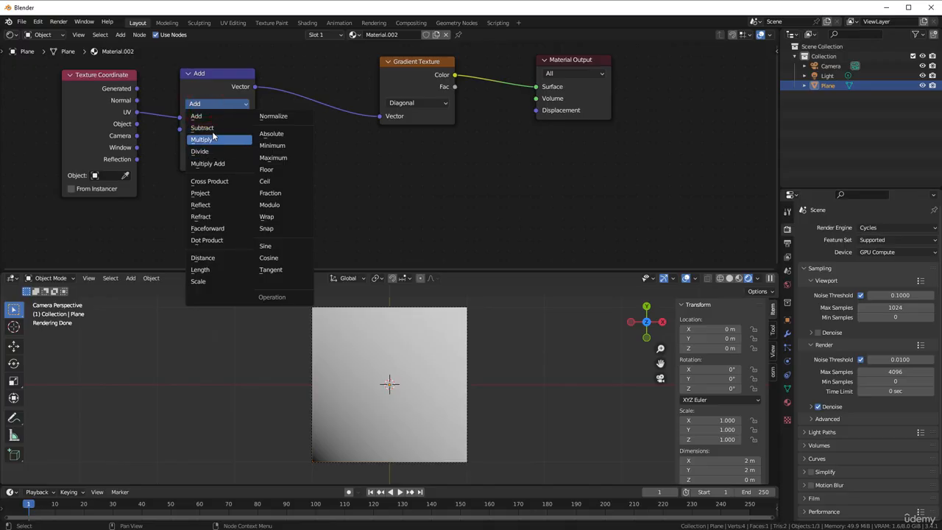
click(204, 127)
click(247, 140)
click(247, 140)
click(247, 141)
click(247, 141)
click(247, 140)
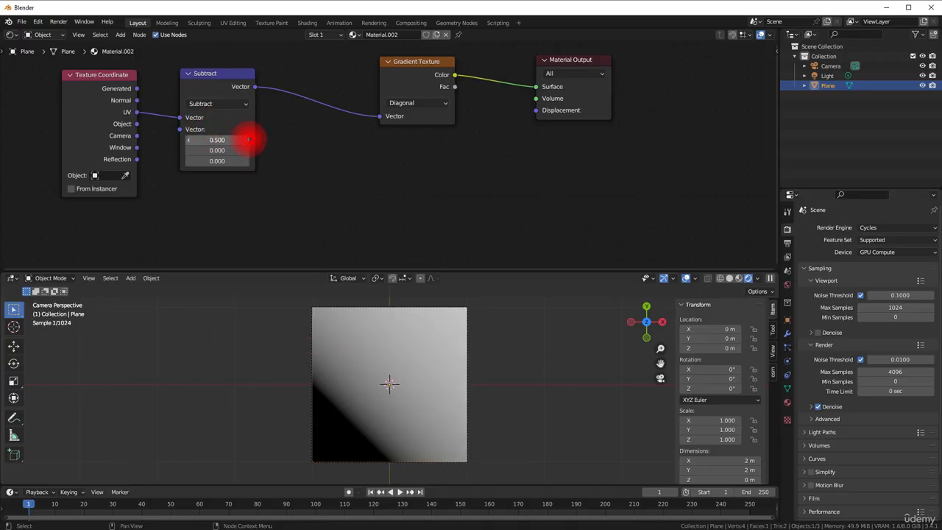
click(247, 151)
click(247, 151)
click(248, 151)
click(247, 150)
click(247, 151)
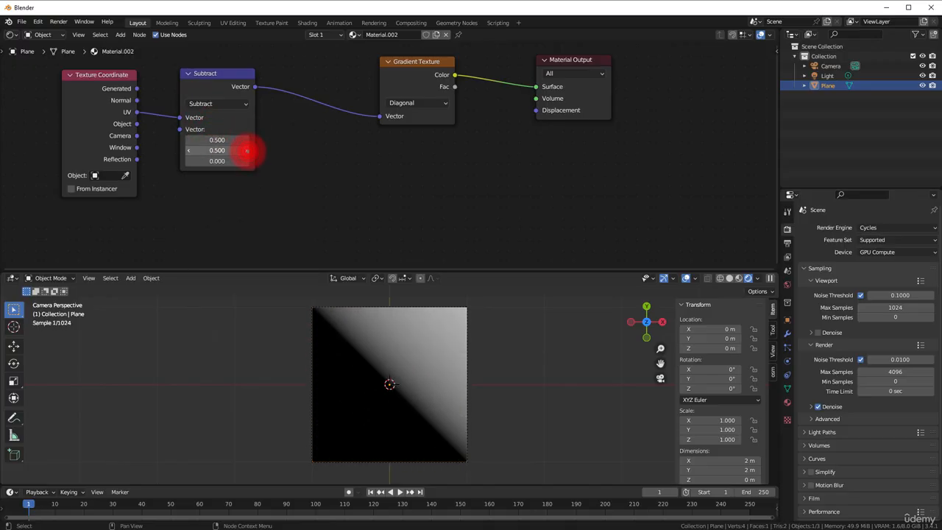
Duplicate the Subtract node and place the copy on the link between it and the Gradient Texture
drag(202, 80, 196, 86)
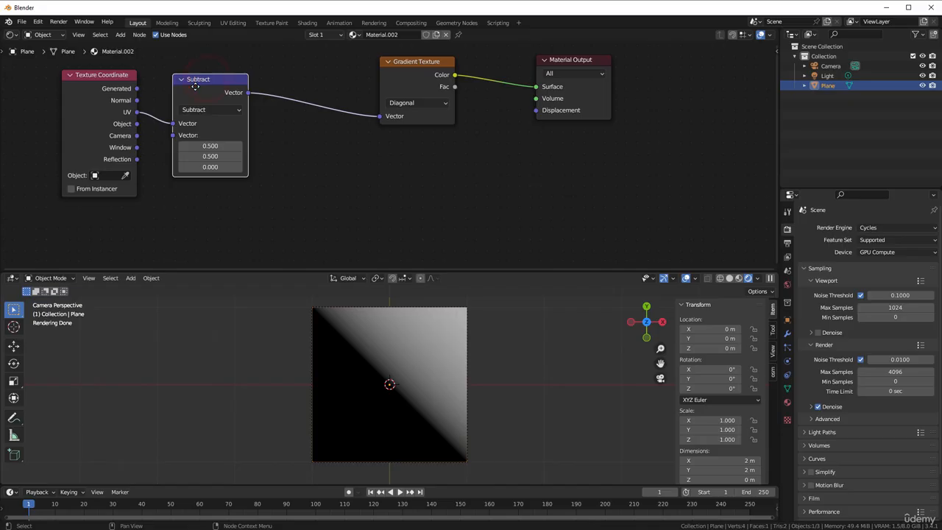
key(shift+d)
click(263, 71)
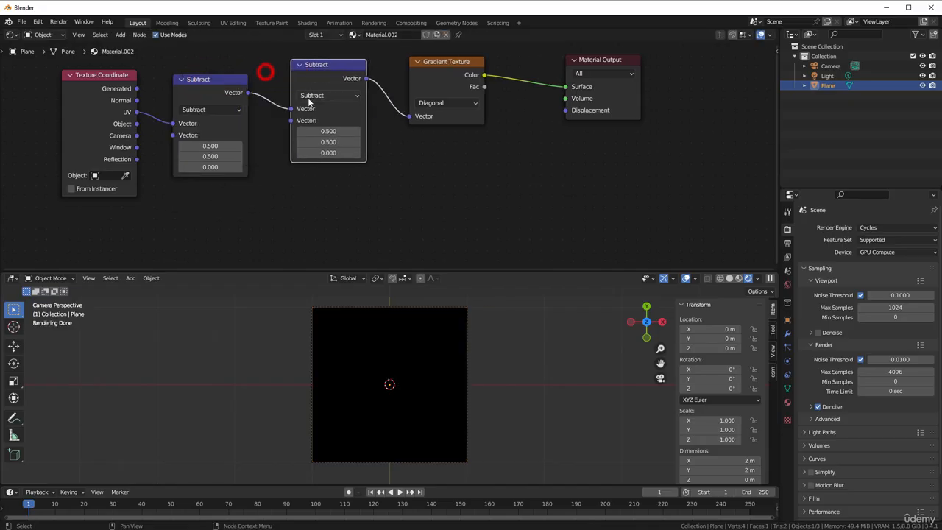
Set the duplicated vector math node's X and Y values to 2 and its operation to Multiply
click(326, 131)
text(2)
click(395, 157)
click(329, 142)
text(2)
click(375, 161)
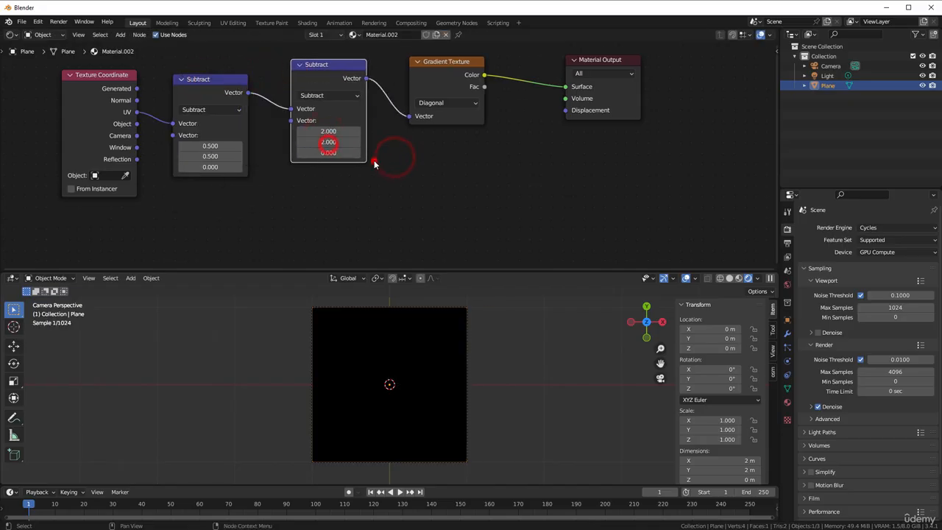
click(312, 95)
click(325, 132)
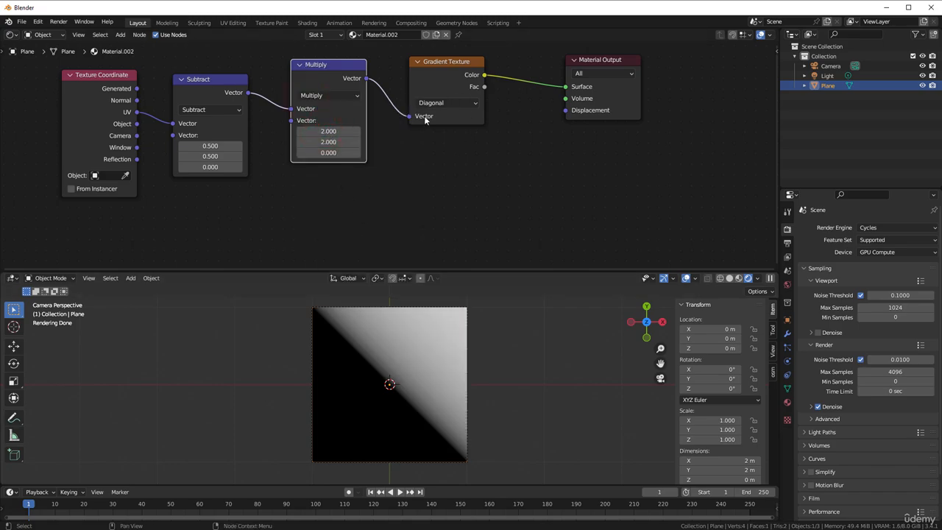
Set the gradient type to Spherical and compare direct UV coordinates with the Multiply output as its Vector input
middle_drag(425, 120, 410, 151)
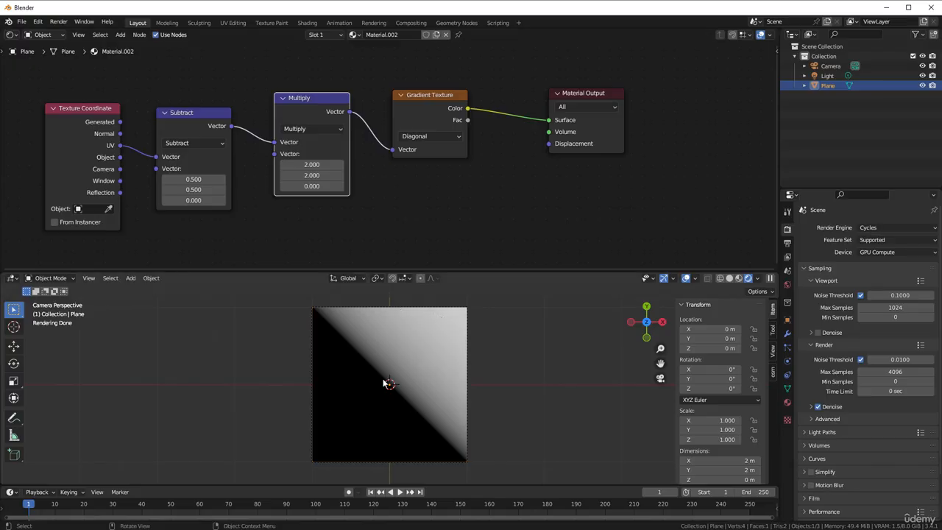
click(432, 136)
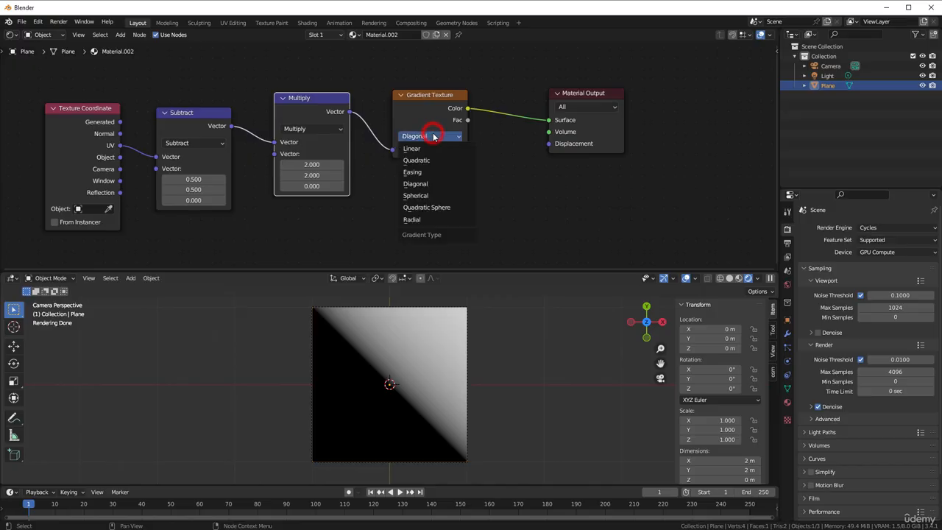
click(417, 196)
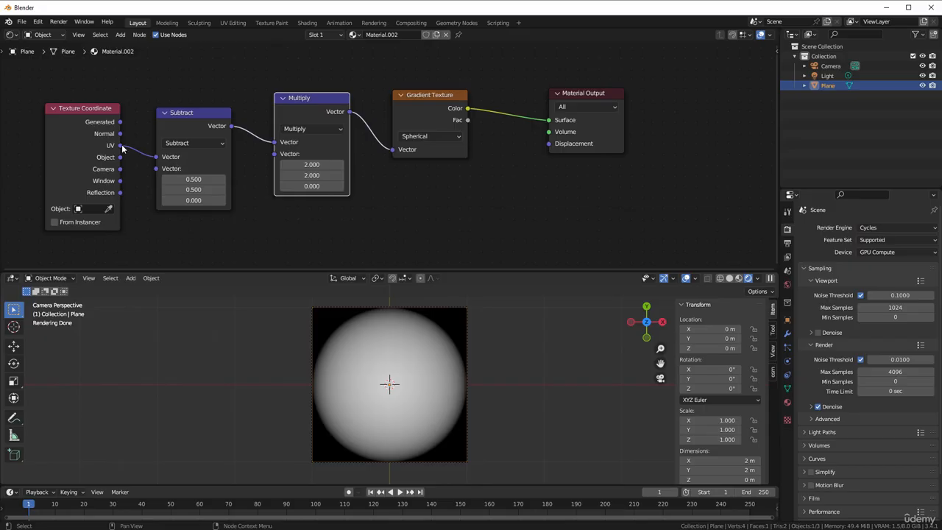
drag(121, 145, 392, 150)
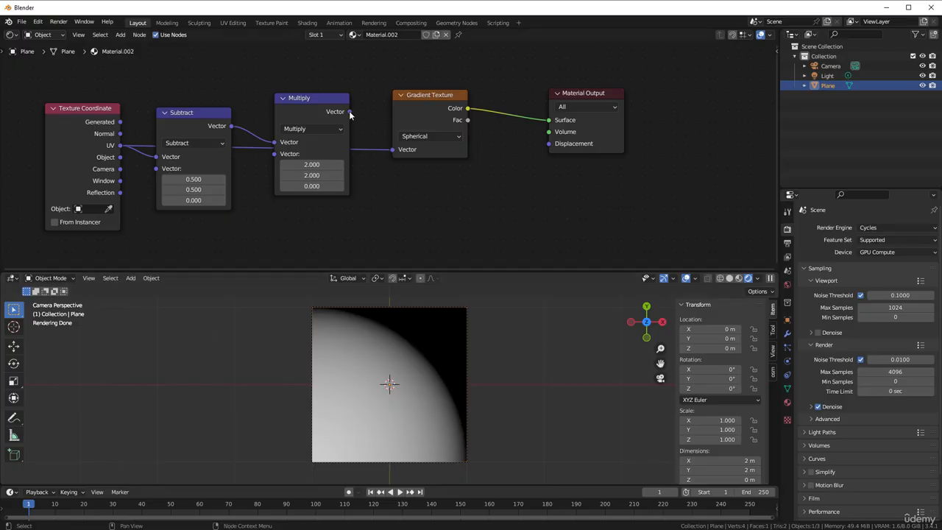
drag(351, 112, 393, 149)
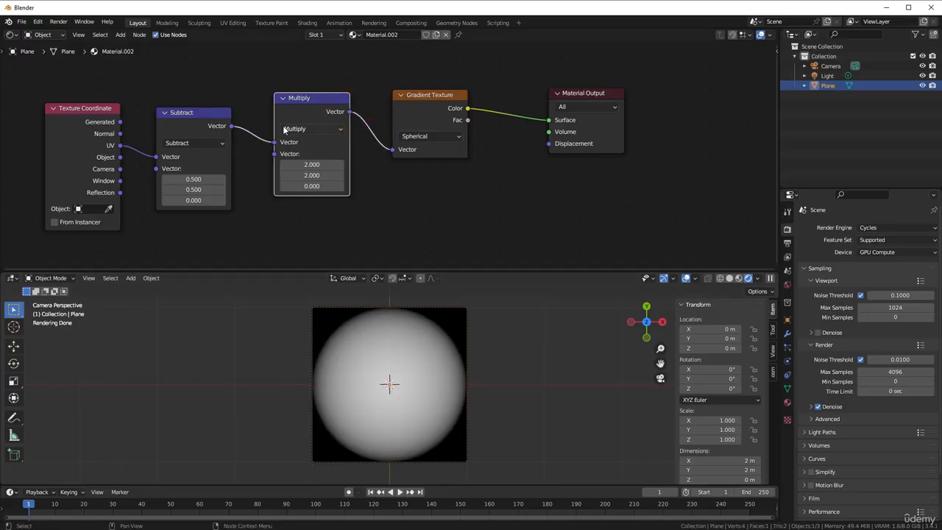
Switch the Gradient Texture to Quadratic Sphere, and after viewing it on the plane, to Radial
click(431, 137)
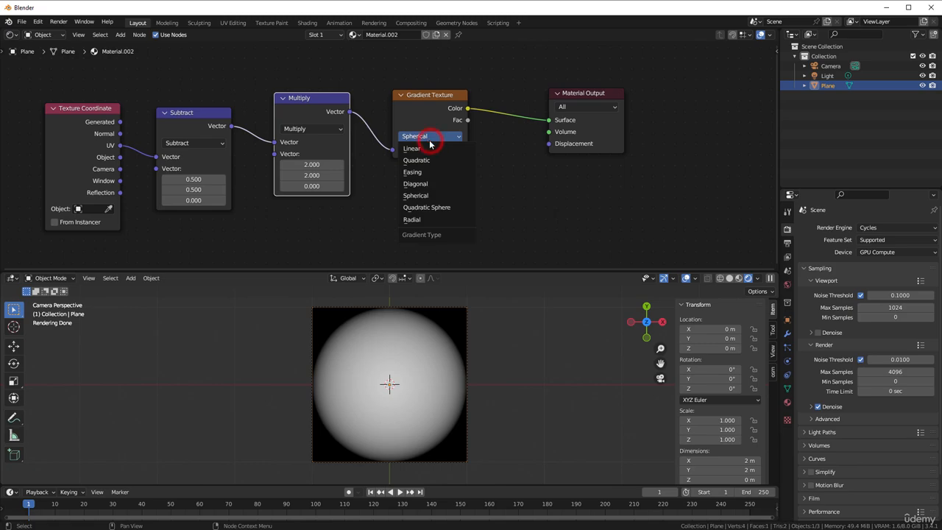
click(436, 207)
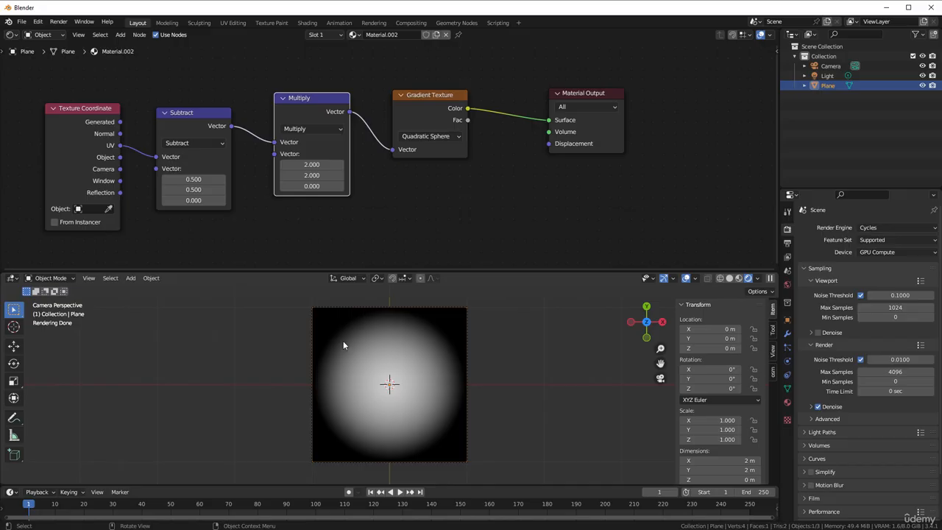
click(456, 137)
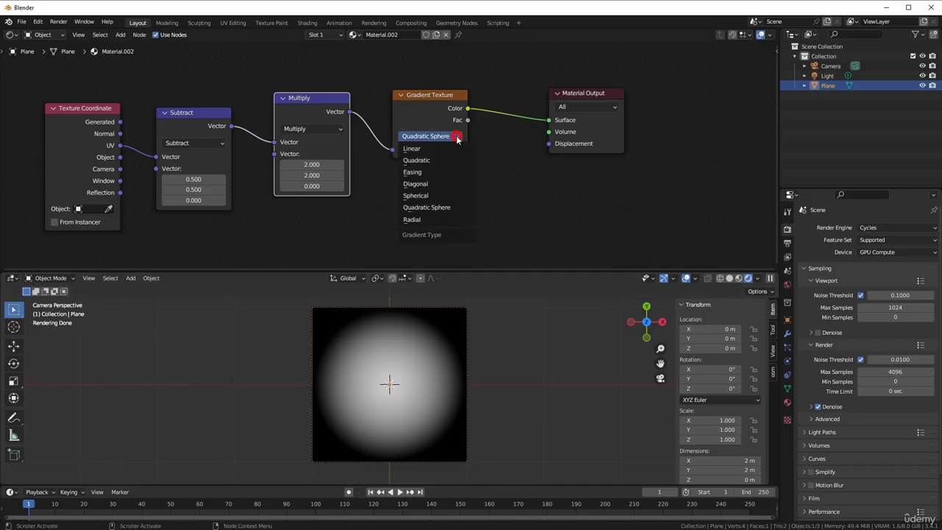
click(435, 219)
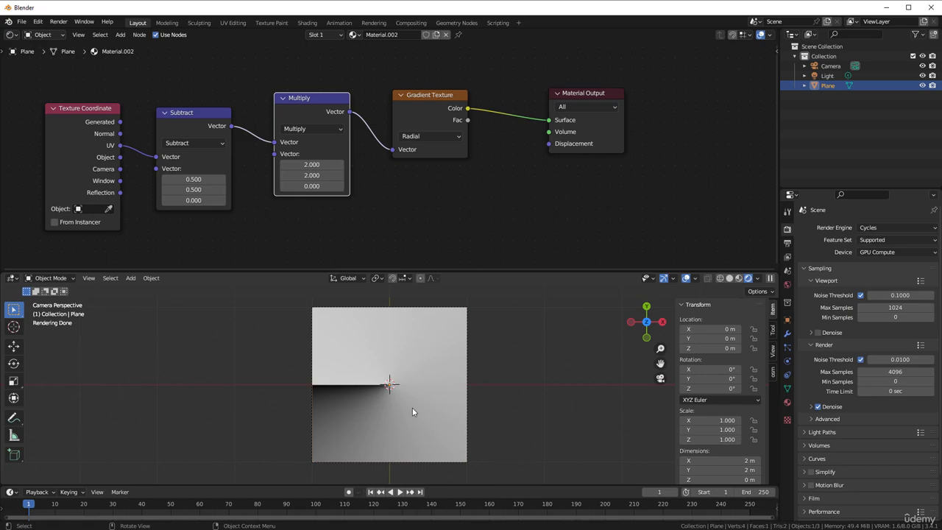
Set the Gradient Texture type to Linear for comparison on the plane, and change it to Easing
click(412, 136)
click(411, 136)
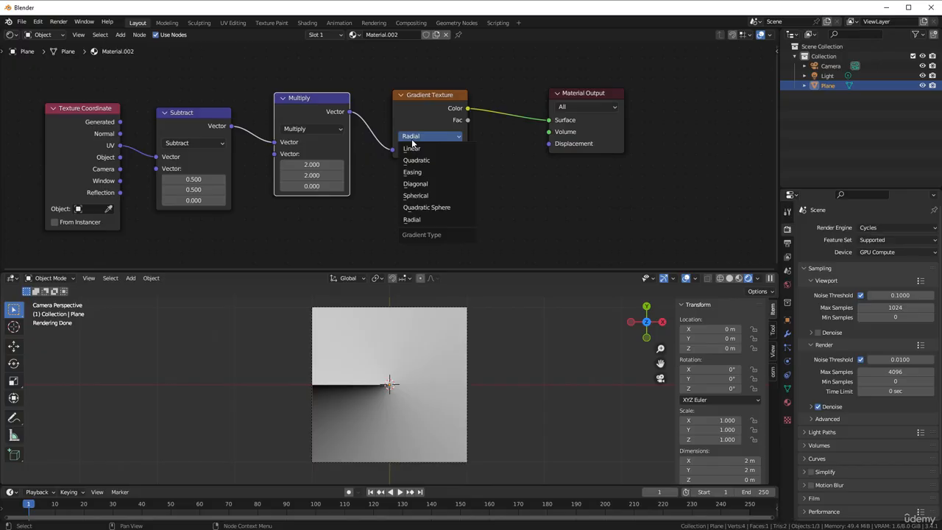
click(411, 148)
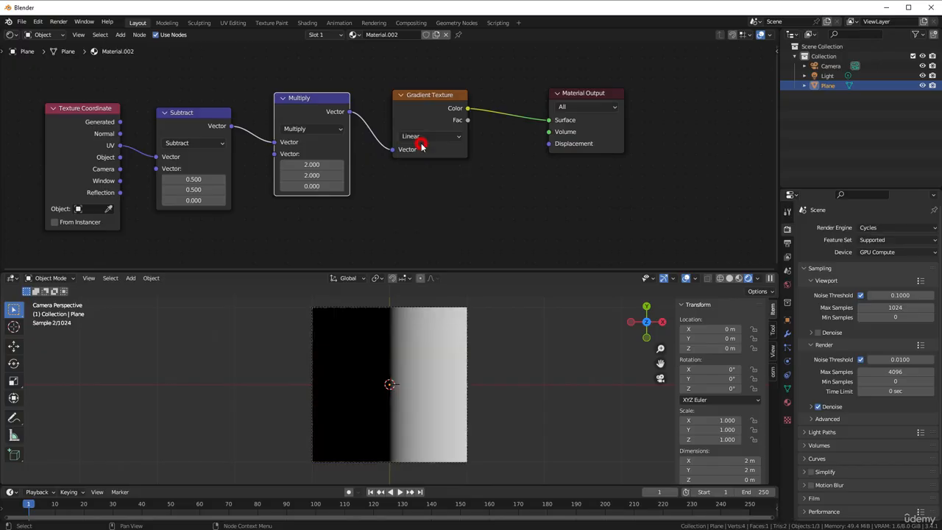
click(414, 138)
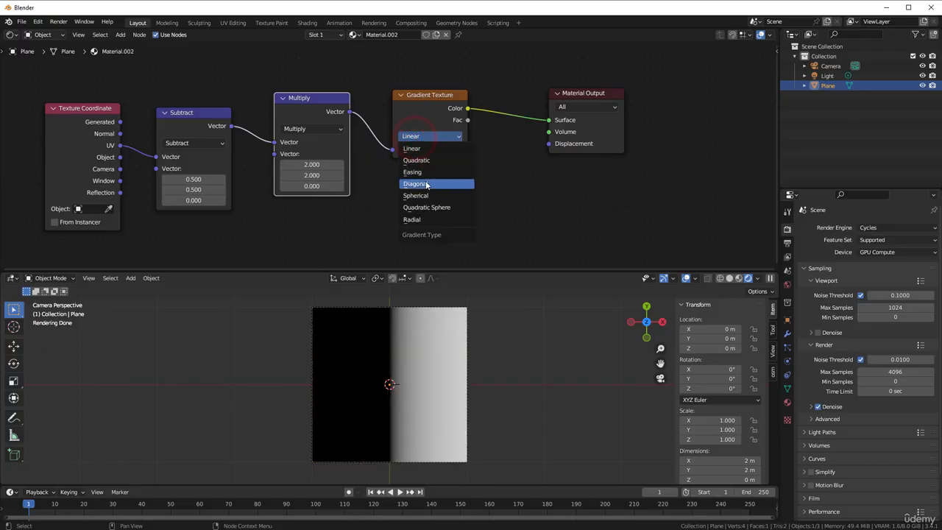
click(416, 177)
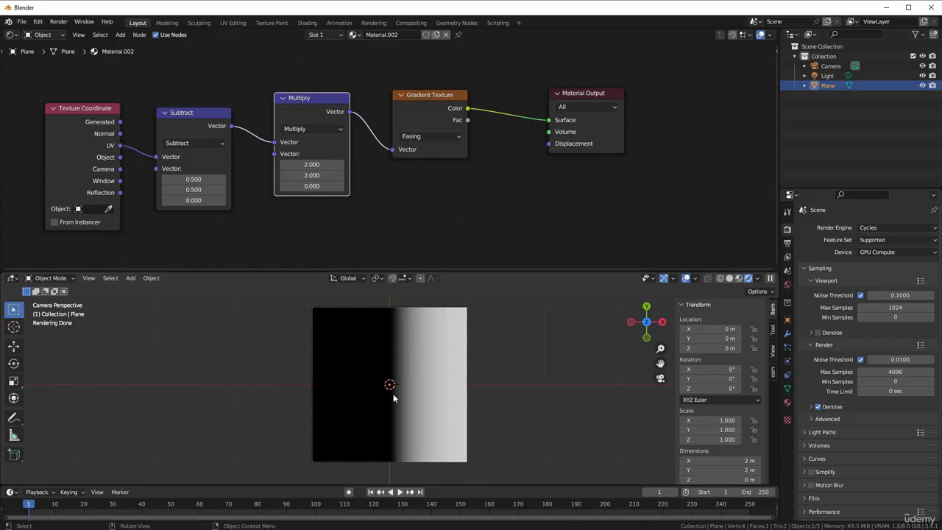